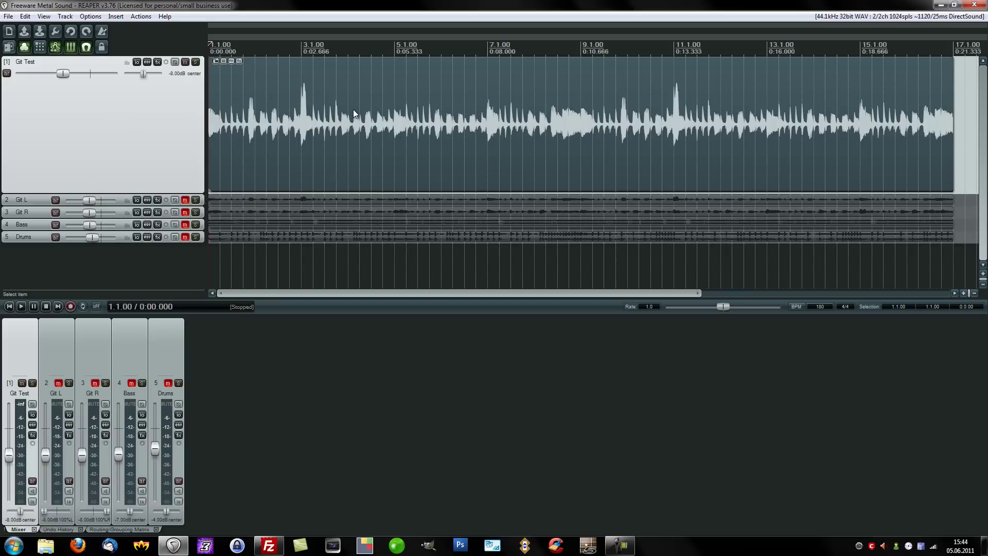
Play the unprocessed Git Test track from the start and stop the playback
key("space")
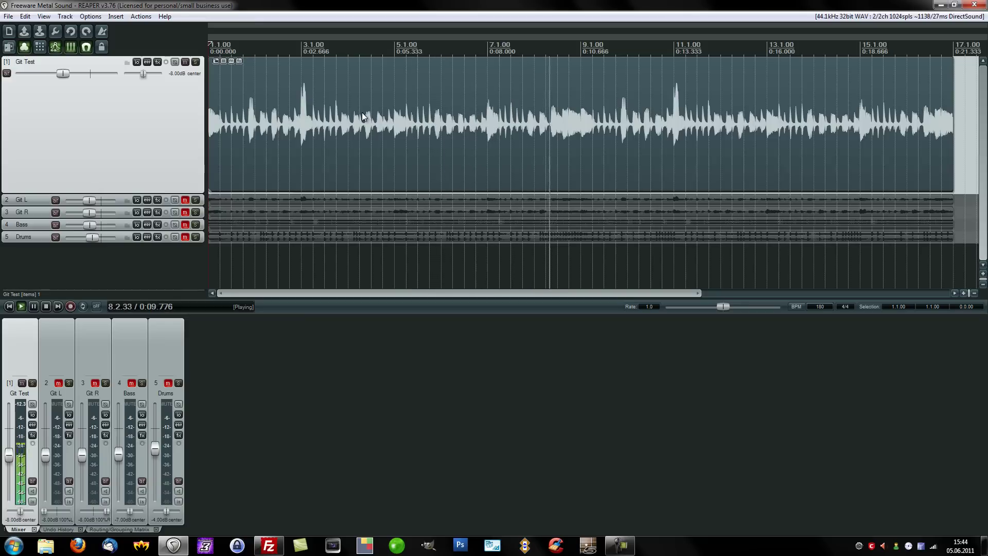
key("space")
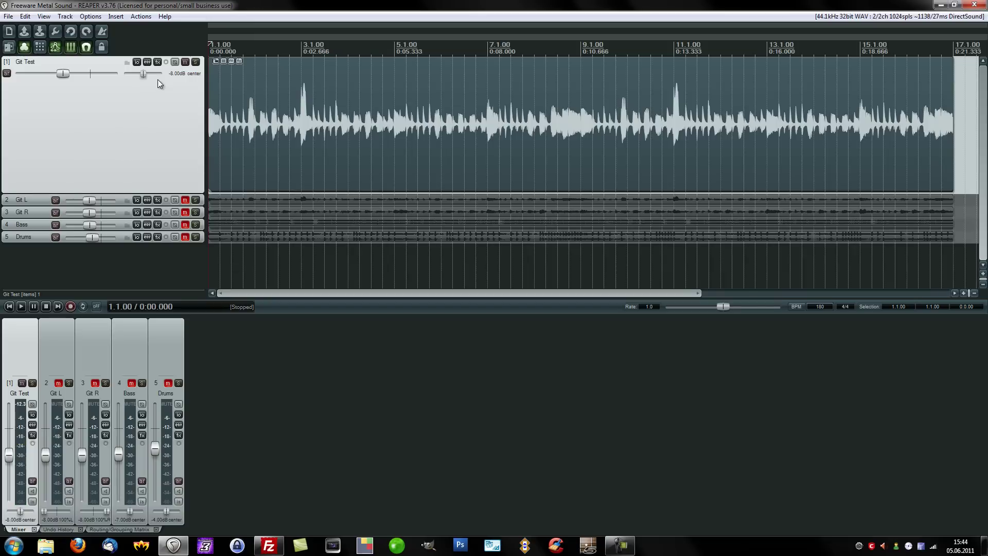
Add the TSE 808 v1.0, FA3 Amp and keFIR (mono) plugins, in this order, to the Git Test track's effects chain
left_click(157, 62)
left_click_drag(523, 148, 568, 136)
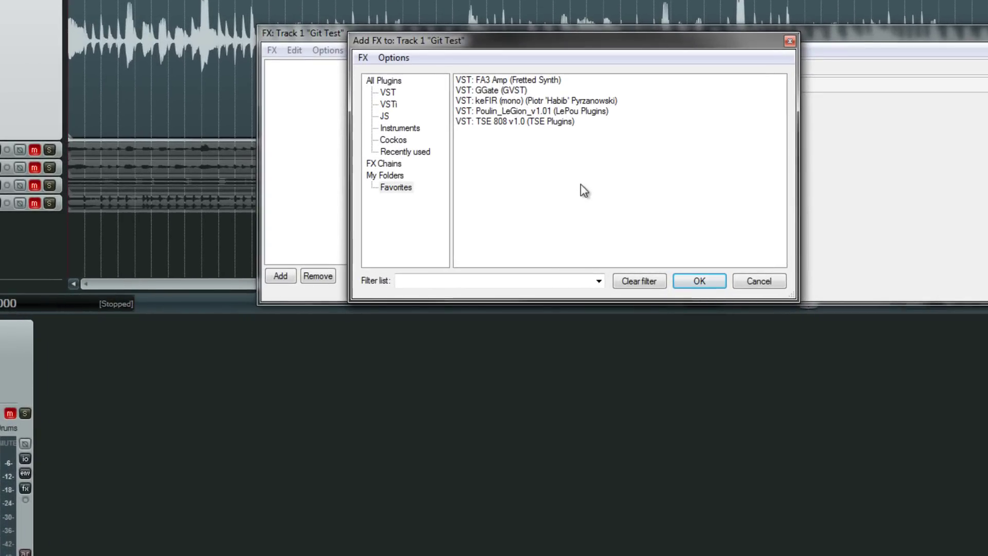
double_click(487, 123)
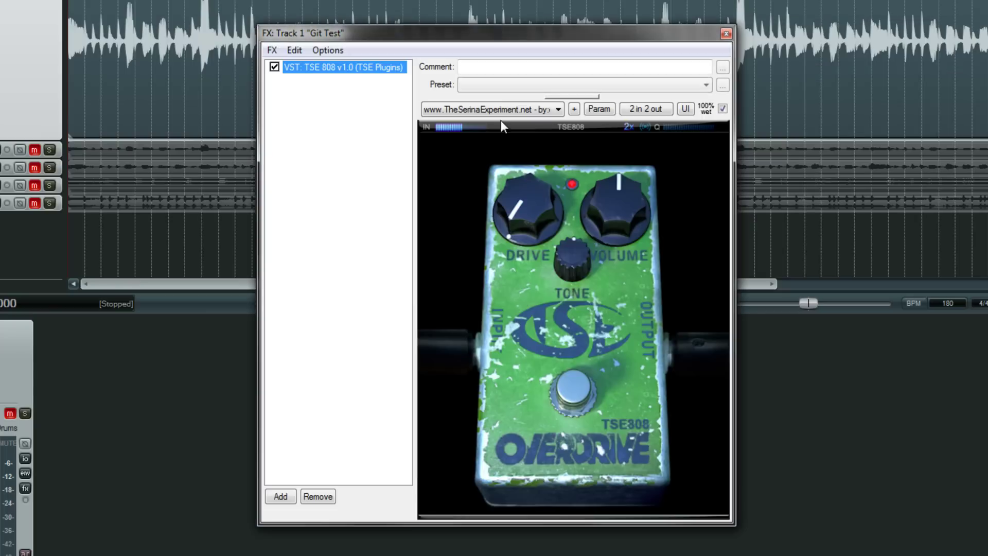
left_click(280, 496)
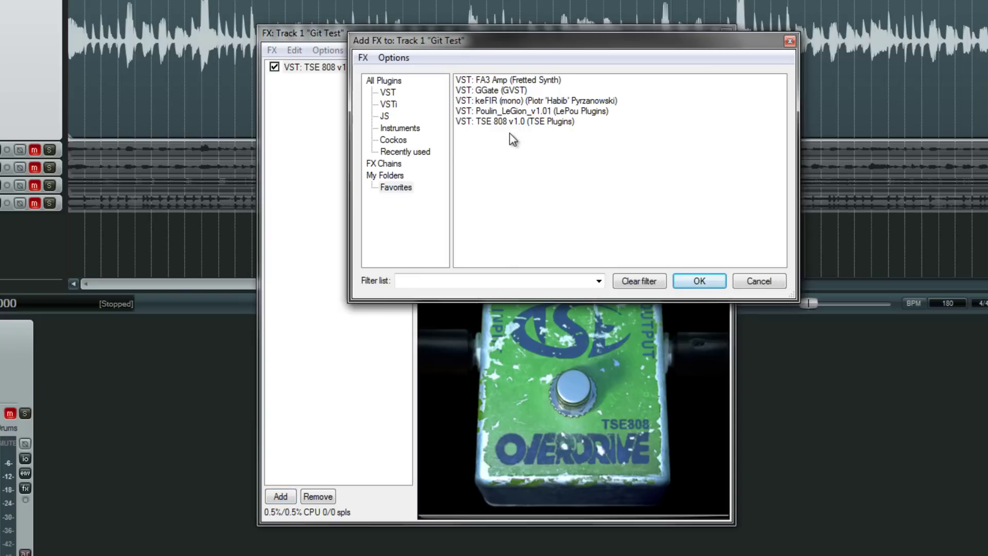
double_click(502, 80)
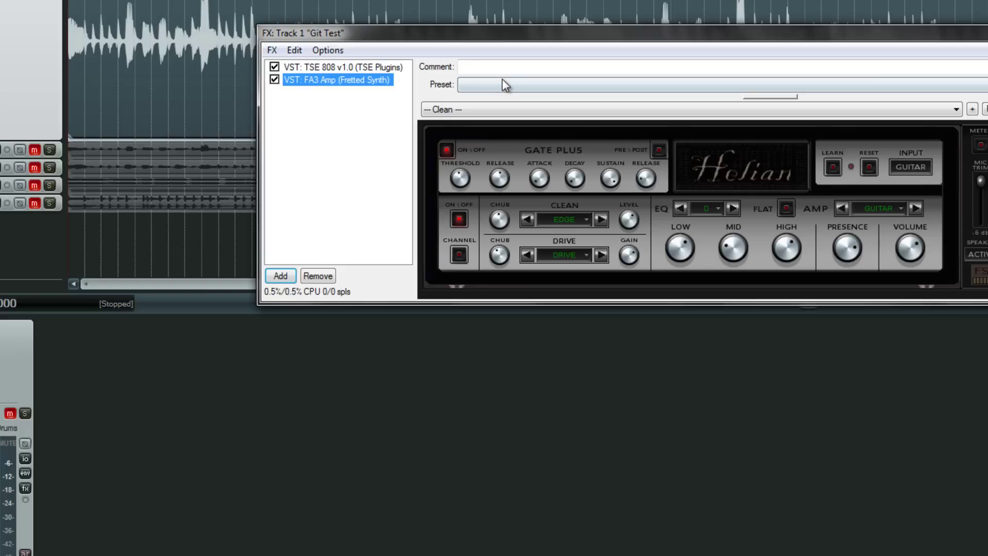
left_click_drag(592, 35, 425, 136)
left_click(114, 376)
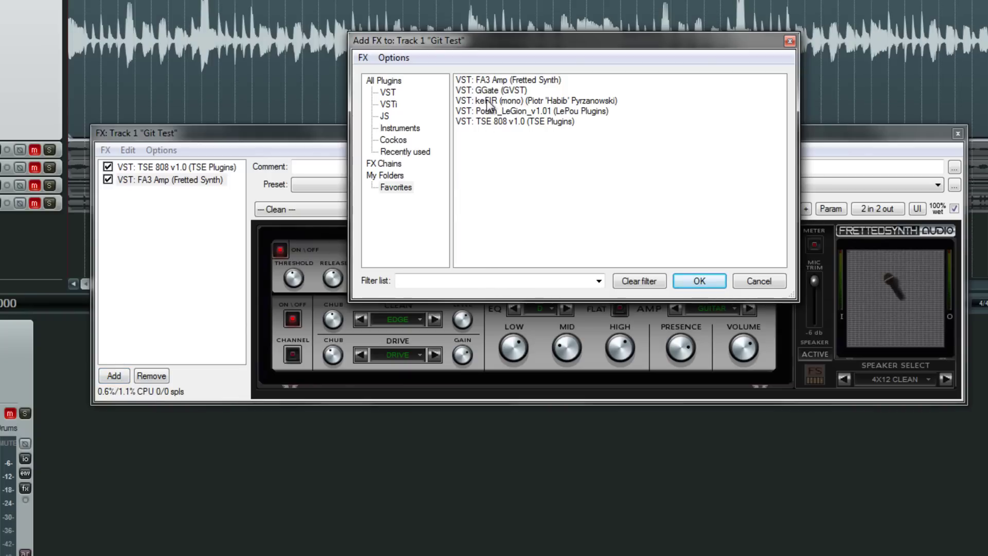
double_click(512, 100)
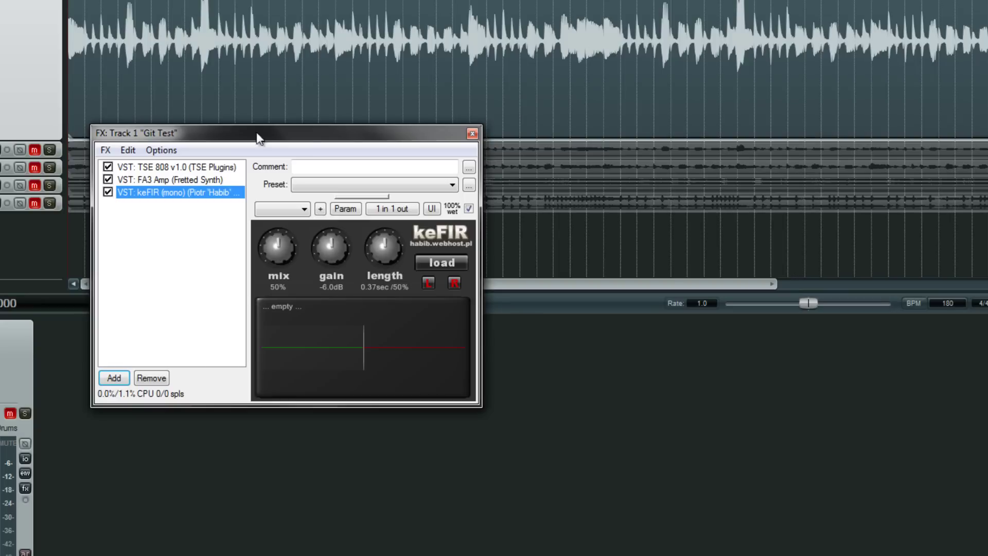
left_click_drag(256, 137, 432, 110)
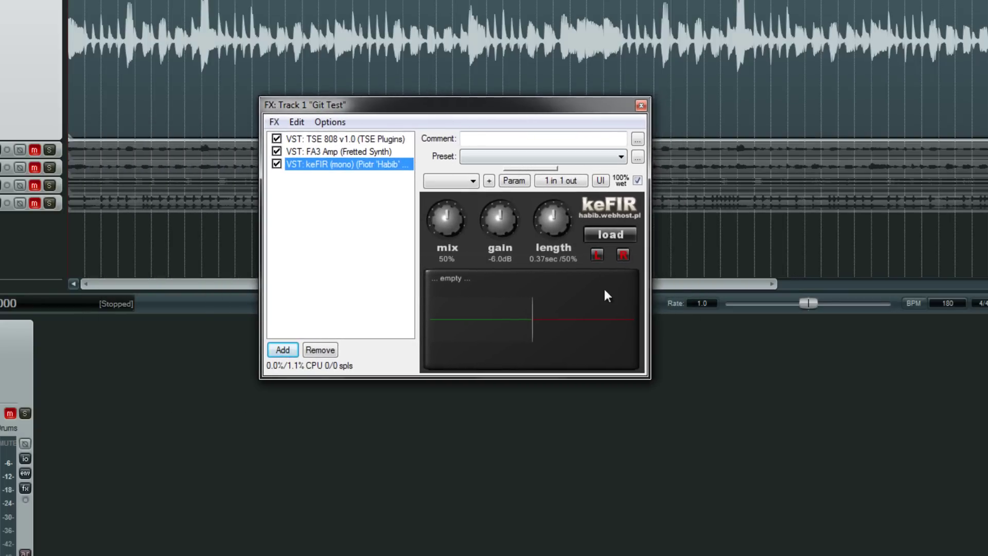
Load the impulse response GuitarHack JJ FRED45-1.wav from the JJ Powertube Impulses folder into keFIR
left_click(622, 233)
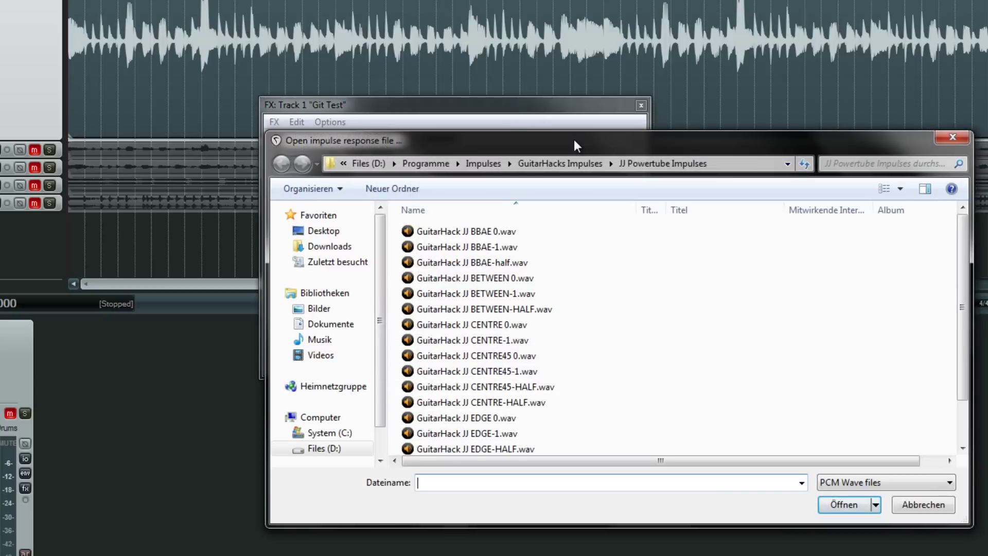
left_click_drag(574, 140, 477, 72)
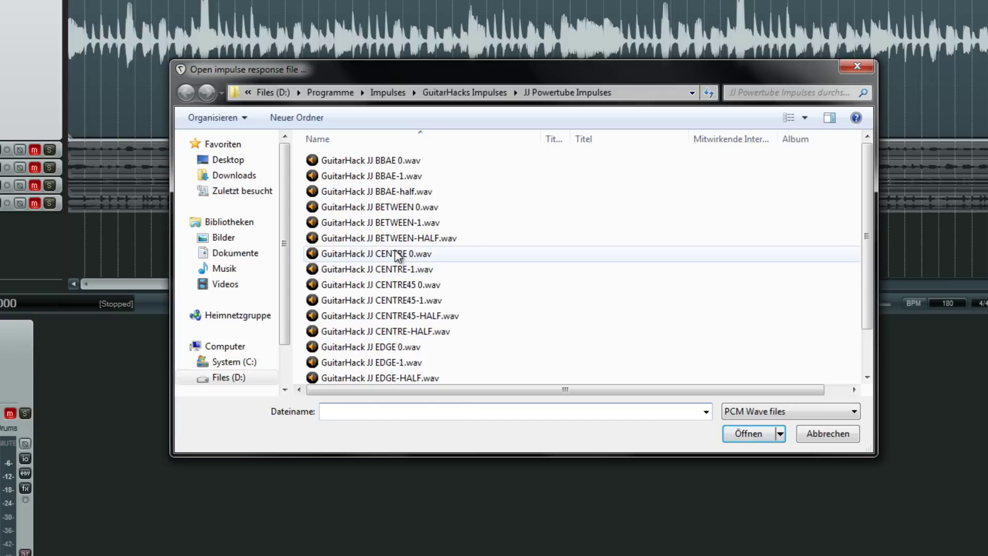
left_click(398, 269)
scroll(412, 286, "down", 1)
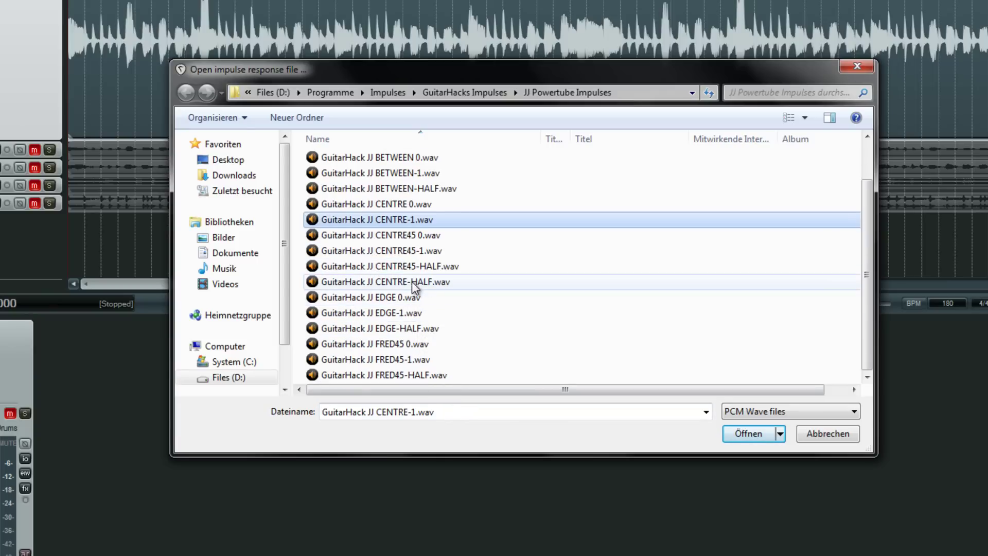
double_click(367, 360)
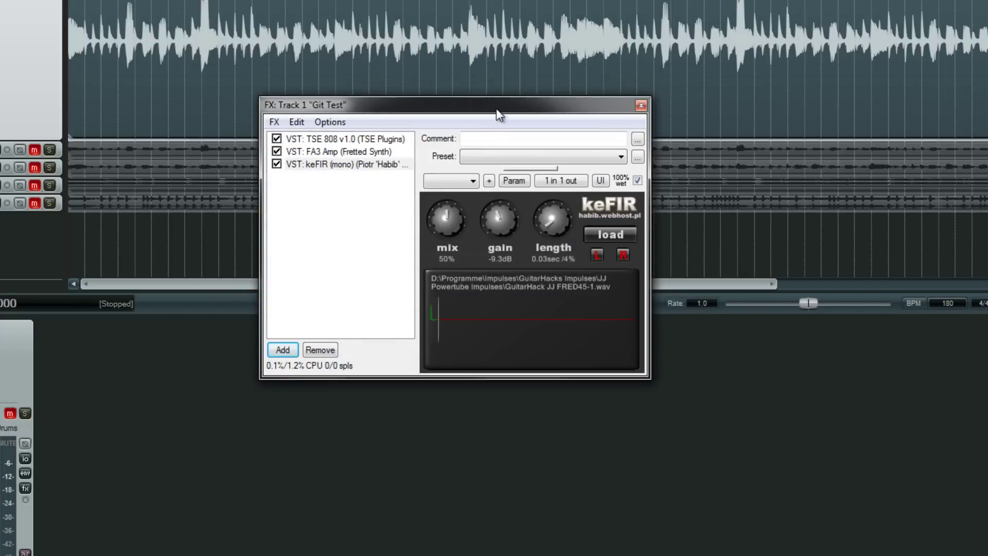
mouse_move(438, 104)
left_mouse_down()
mouse_move(481, 112)
mouse_move(444, 114)
left_mouse_up()
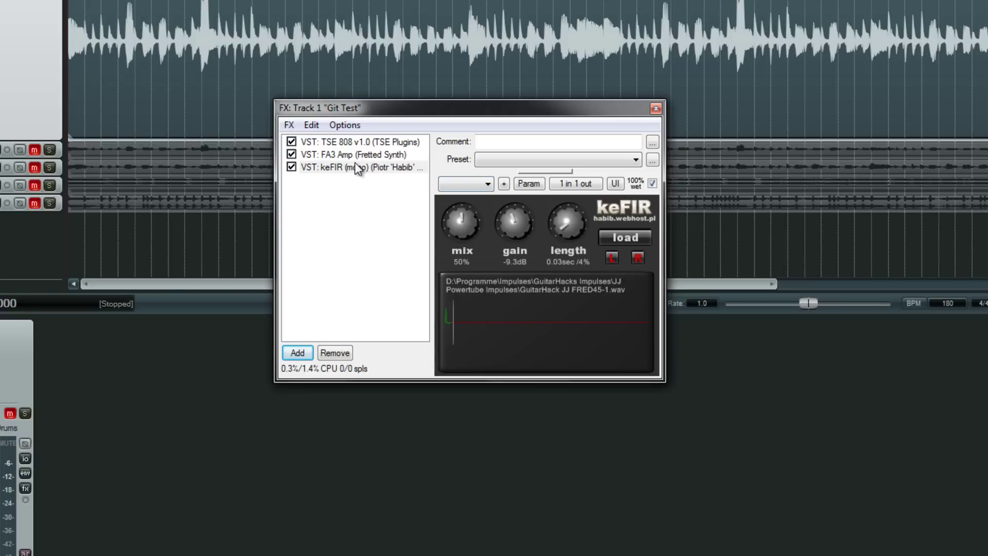
Raise the TSE 808's volume to about three o'clock and adjust its tone
left_click(323, 144)
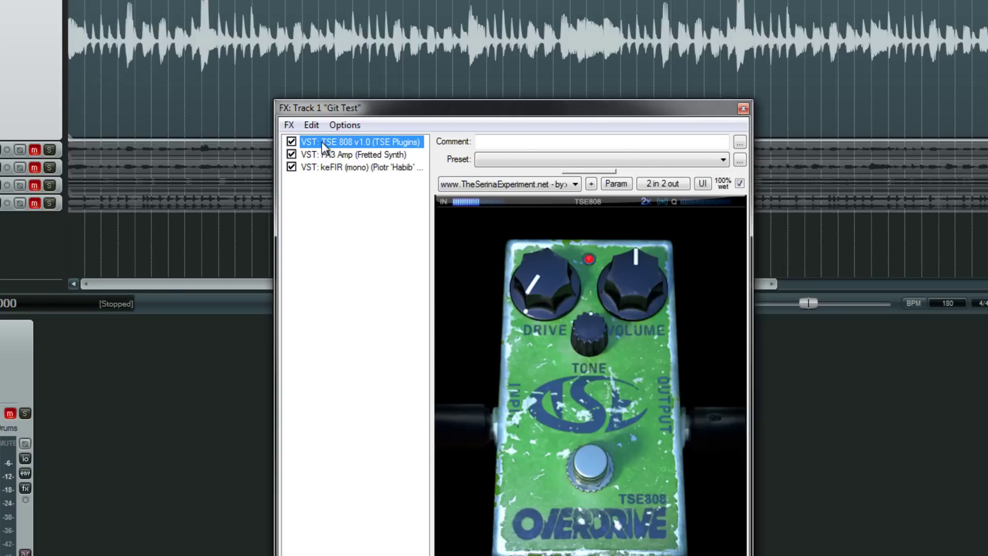
left_click_drag(521, 108, 464, 15)
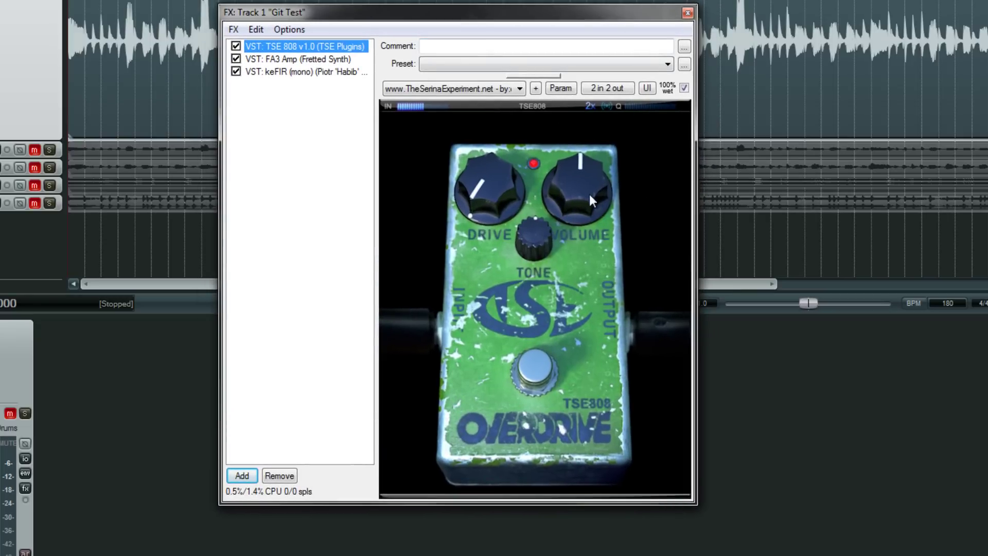
left_click_drag(583, 187, 569, 94)
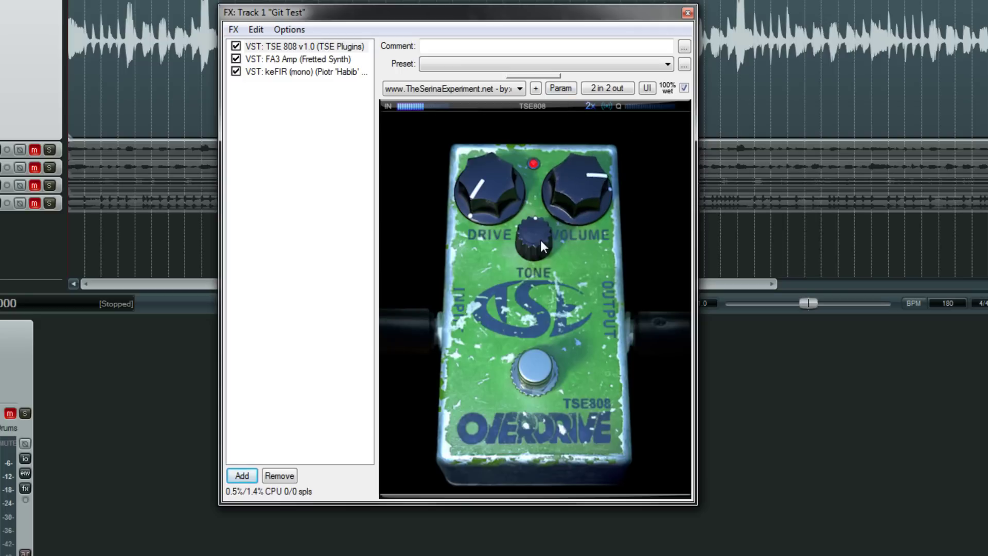
left_click_drag(540, 239, 540, 208)
Set the FA3 Amp to the drive channel with the SWELTER drive type, with its gate off and speaker bypassed
left_click(282, 59)
left_click_drag(583, 12, 436, 112)
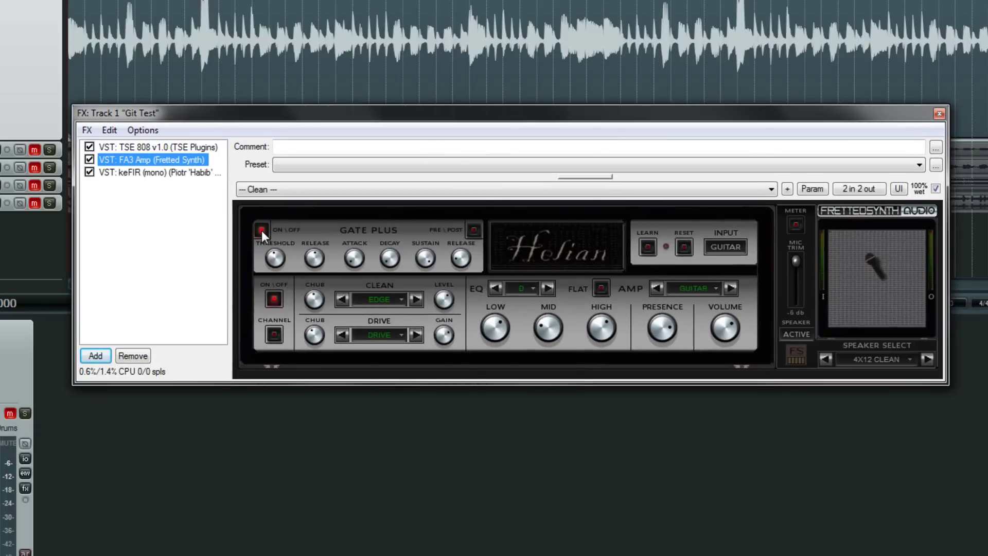
left_click(261, 230)
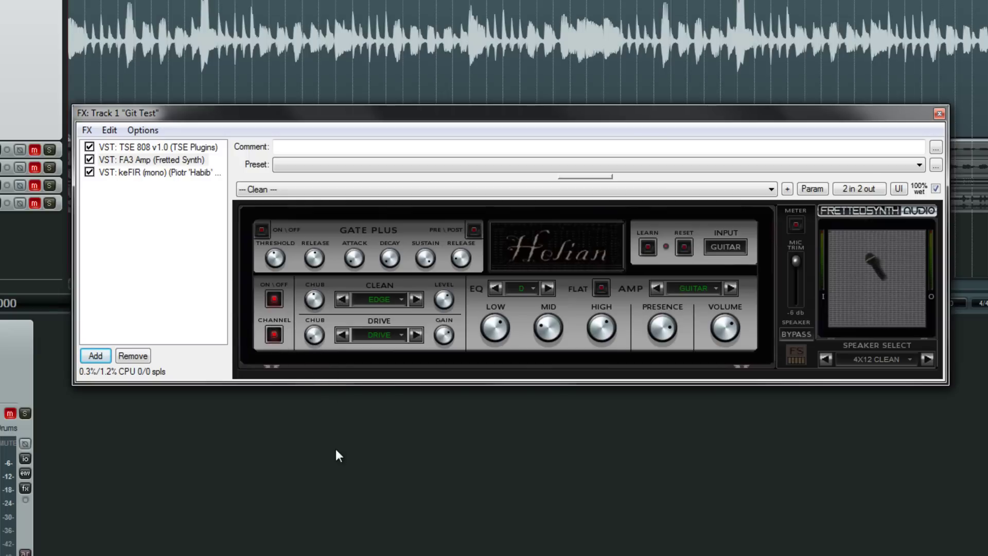
left_click(394, 336)
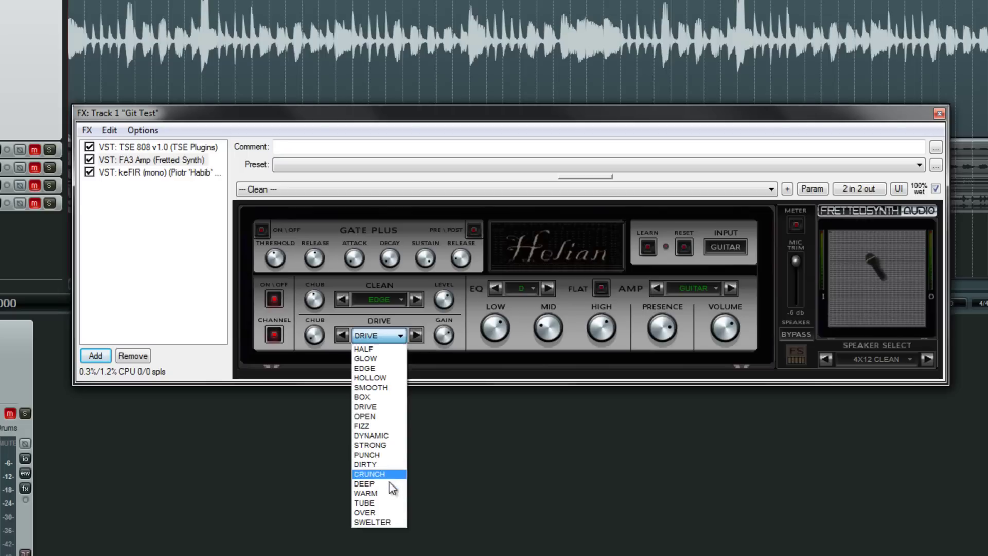
left_click(379, 522)
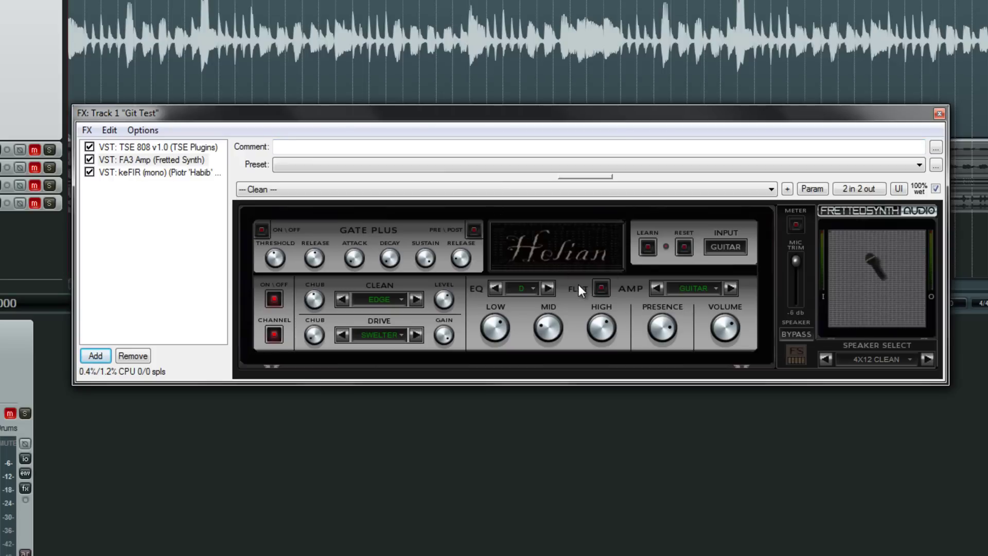
Adjust the FA3 Amp's low, mid, presence and volume controls, turning up the low and mid
left_click_drag(495, 335, 494, 344)
left_click_drag(550, 334, 554, 313)
left_click_drag(665, 375, 662, 350)
left_click_drag(727, 354, 725, 372)
Set keFIR's mix to 100%
left_click(134, 162)
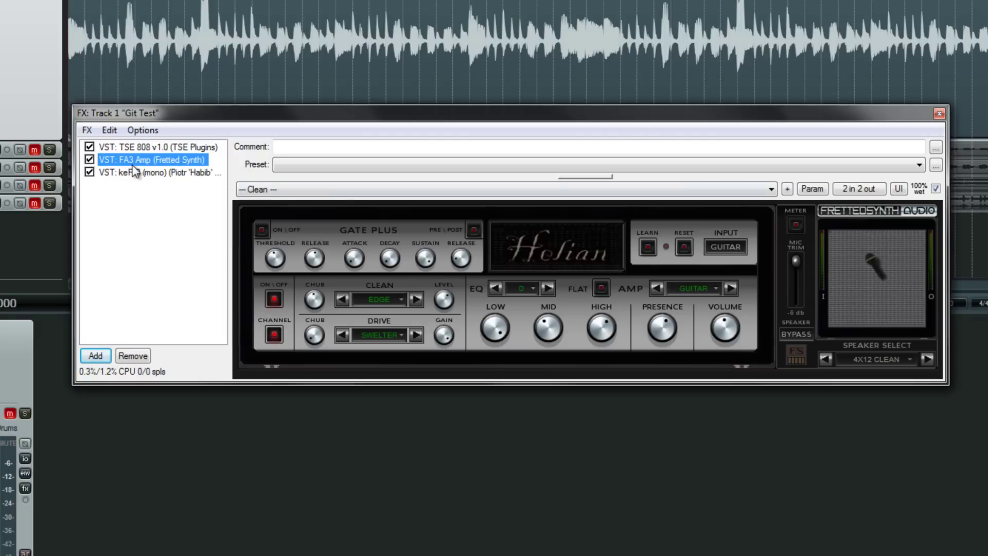
left_click(134, 171)
left_click_drag(284, 120, 450, 97)
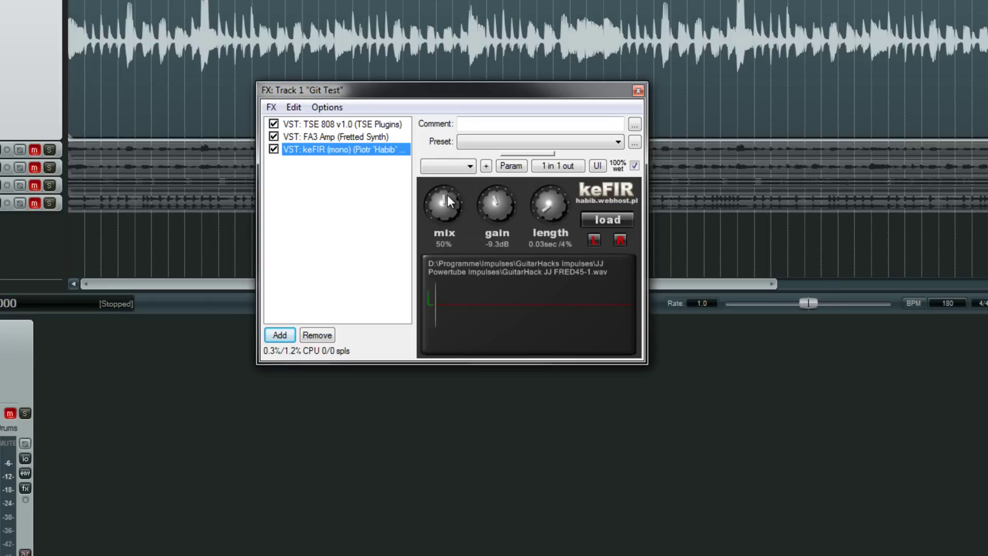
left_click_drag(457, 194, 477, 259)
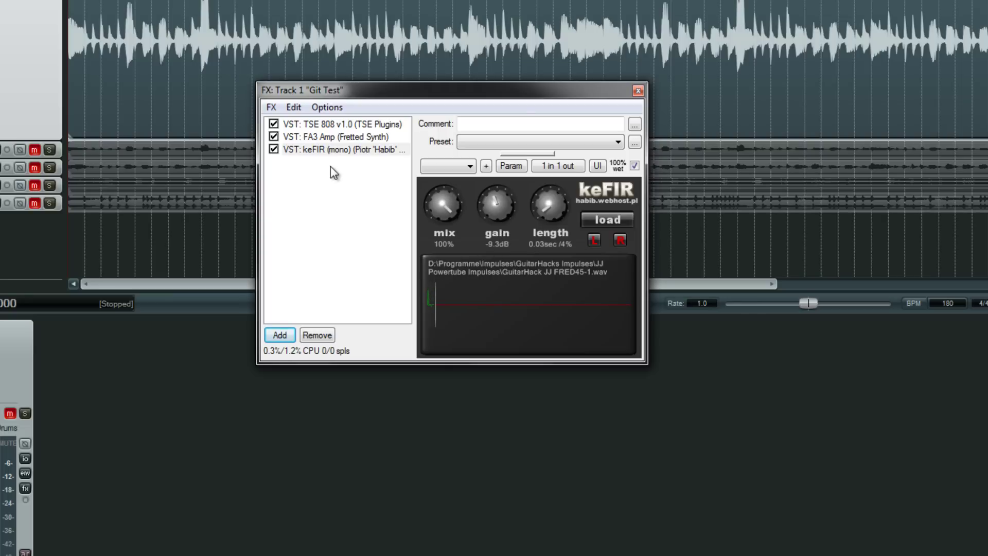
Look through the FA3 Amp, keFIR and TSE 808 settings in the Git Test effects chain
left_click(315, 136)
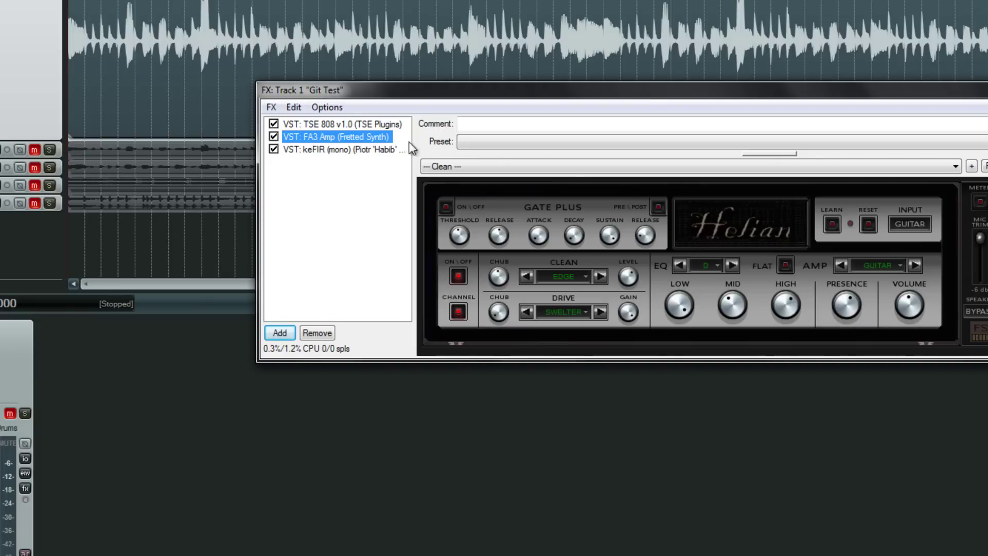
left_click(307, 149)
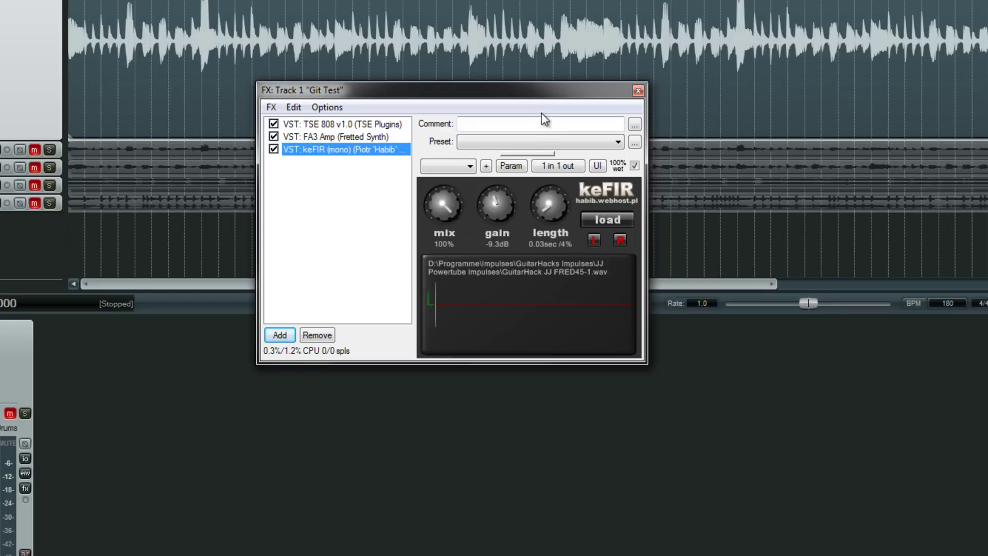
left_click(316, 125)
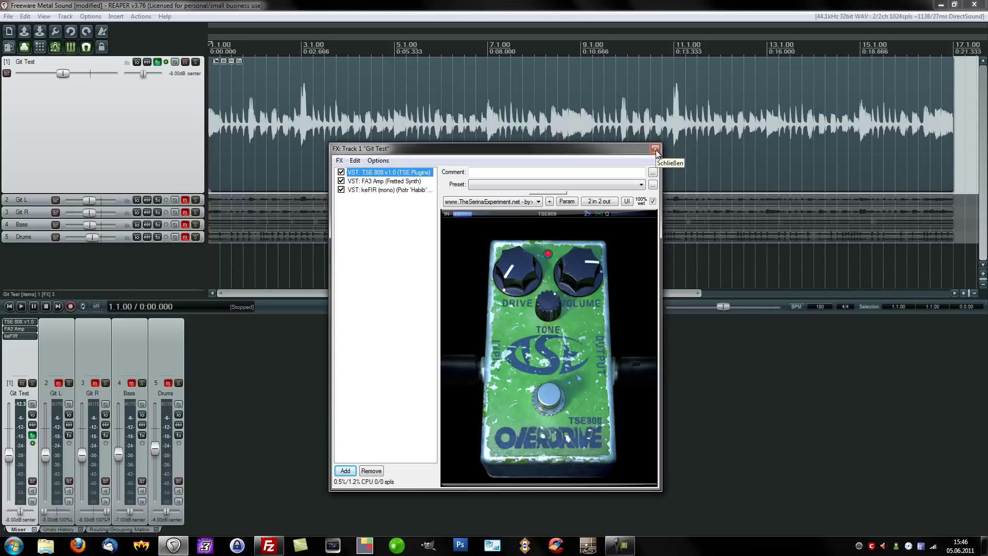
Close the effects window and play the Git Test track through the plugin chain
left_click(654, 149)
key("space")
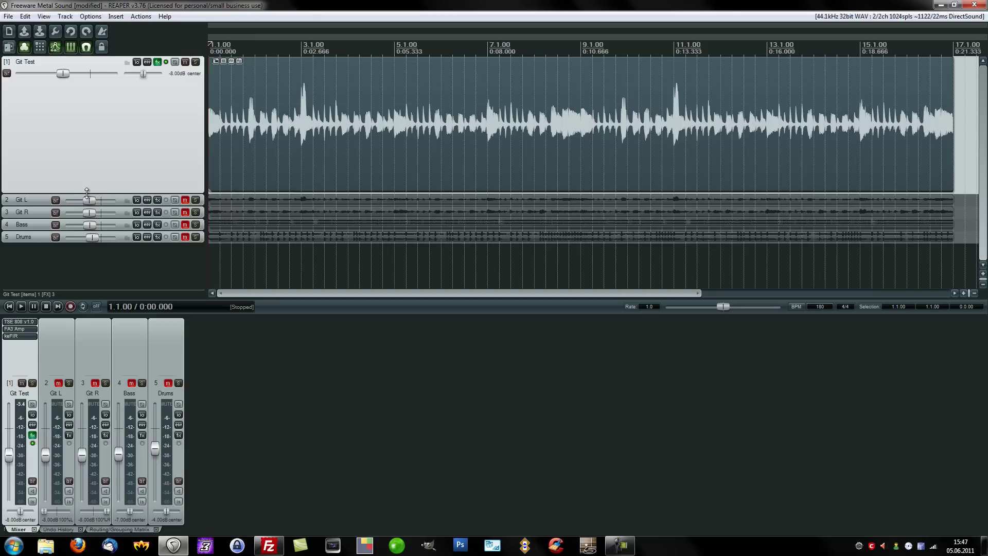
Shrink the Git Test track to its minimum height and enlarge the Git L, Git R, Bass and Drums tracks together
left_click_drag(85, 192, 104, 197)
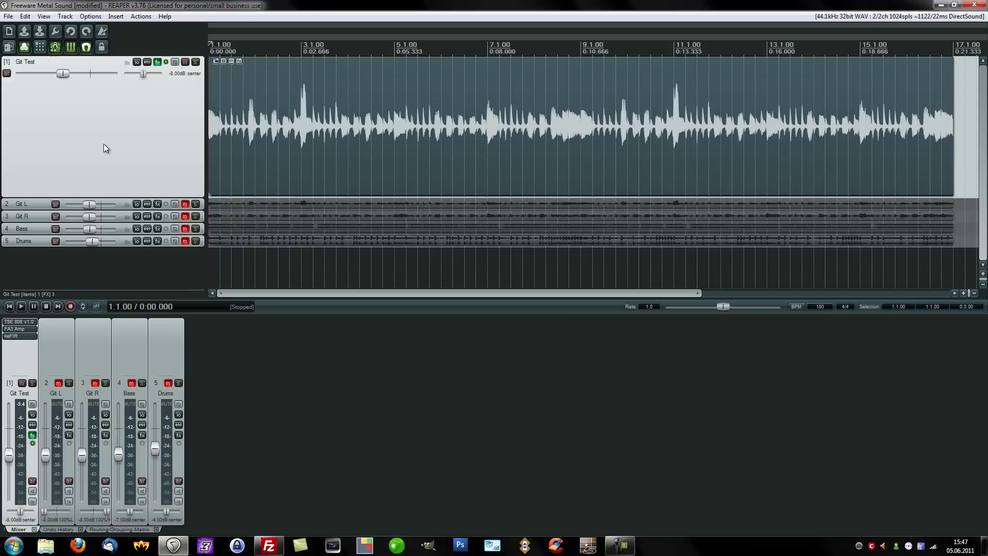
left_click_drag(32, 196, 36, 52)
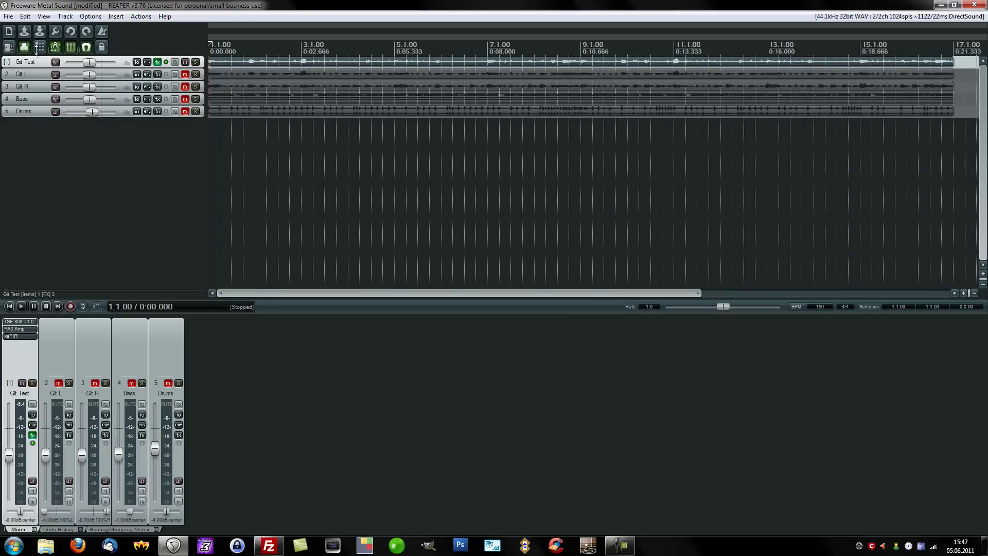
left_click(37, 77)
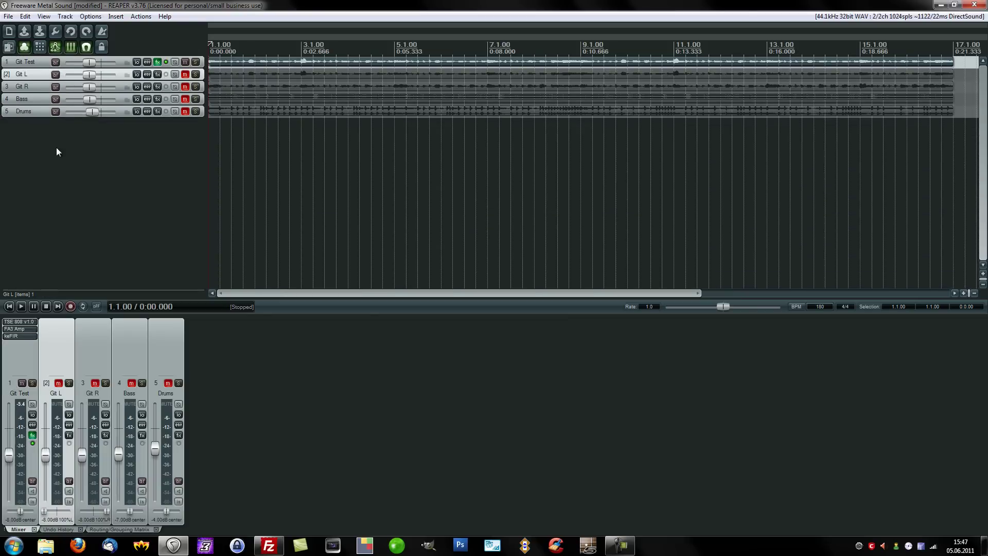
left_click(33, 112, "shift")
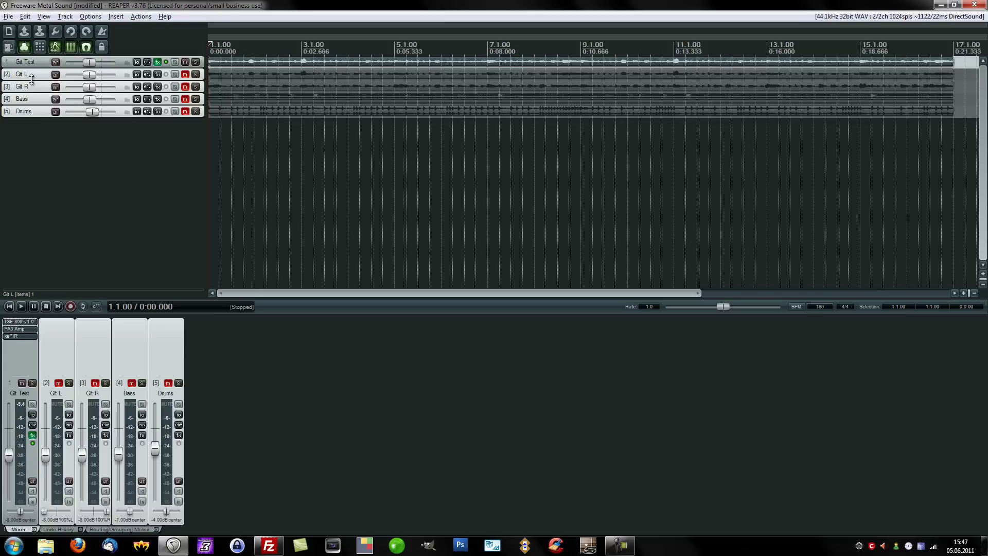
left_click_drag(31, 79, 34, 119)
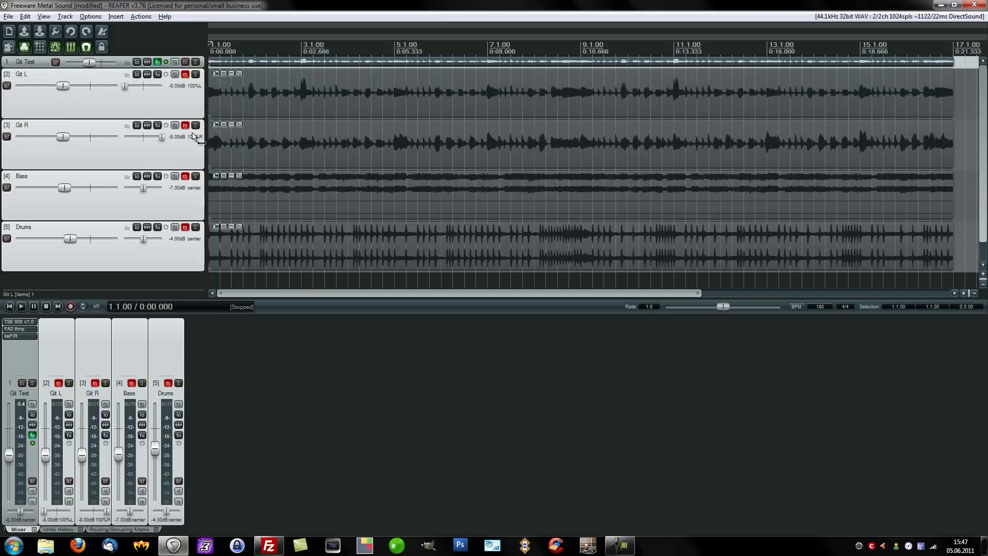
Select the Git L, Git R and Bass tracks one after another to examine them
left_click(56, 103)
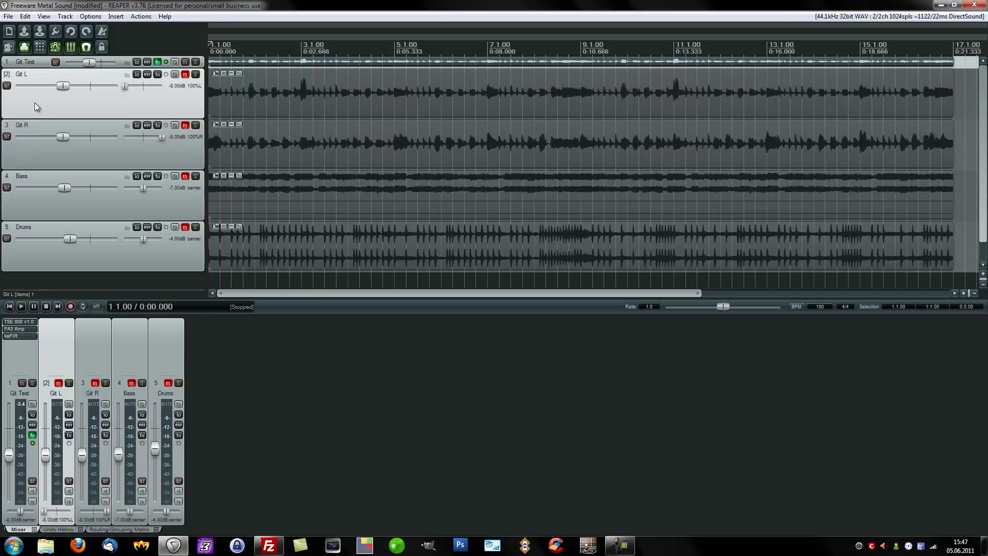
left_click(44, 160)
left_click(30, 213)
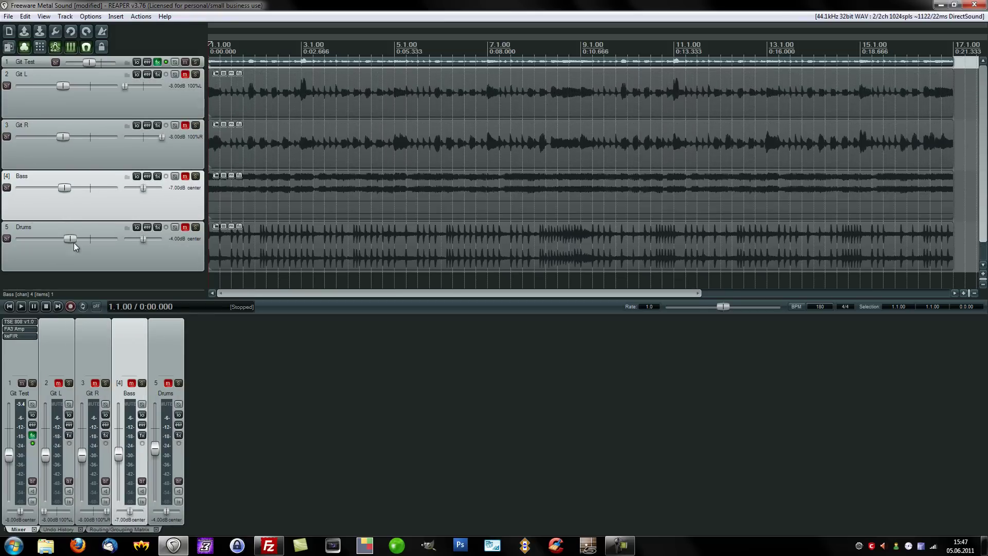
Mute the Git Test track and unmute the Bass and Drums tracks
left_click(45, 252)
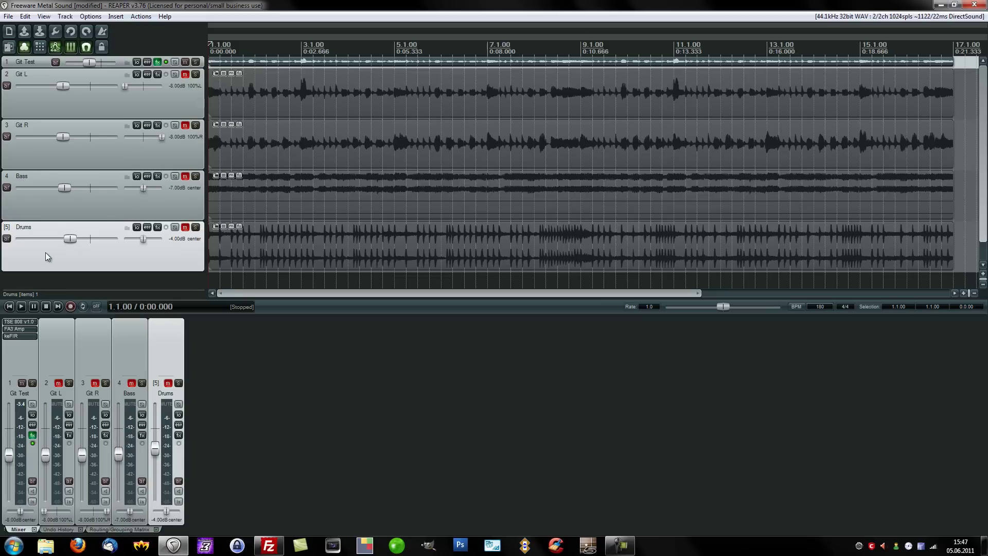
left_click(185, 62)
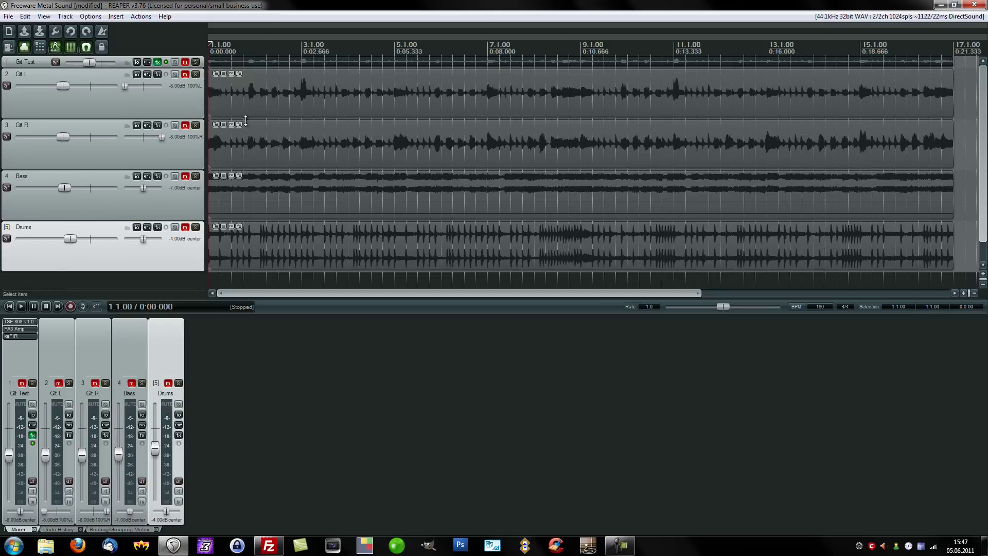
left_click(185, 177)
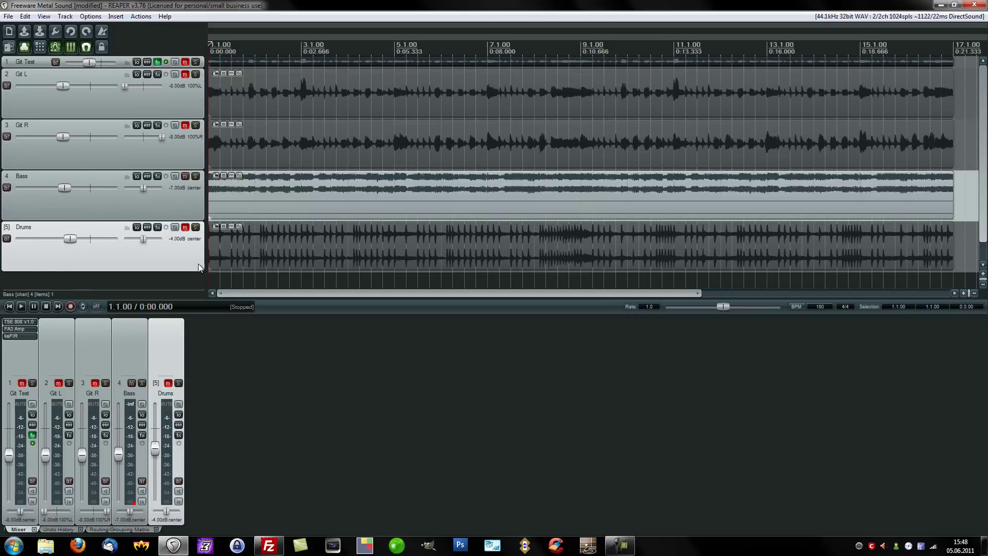
left_click(184, 227)
Play the Bass and Drums tracks together without guitars, and stop playback
left_click(97, 202)
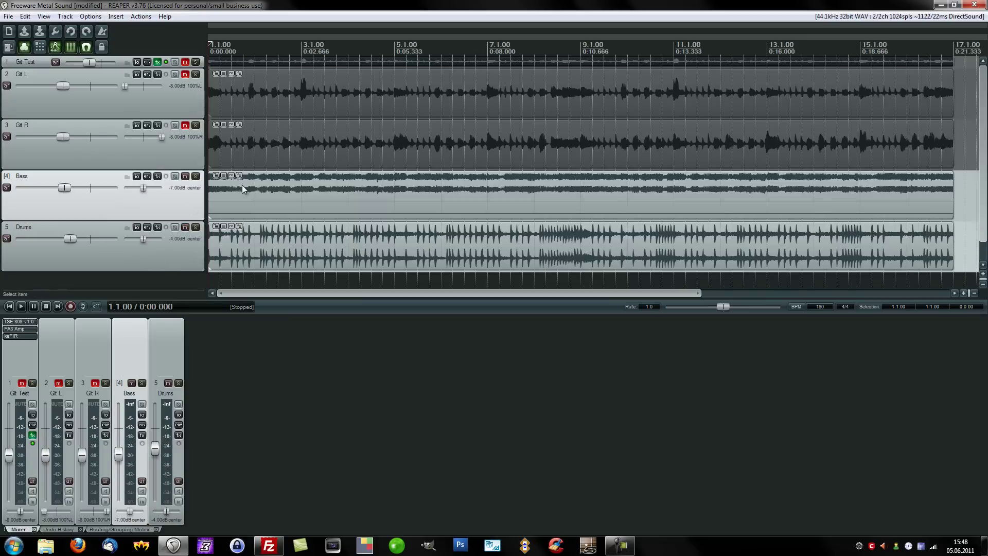
key("space")
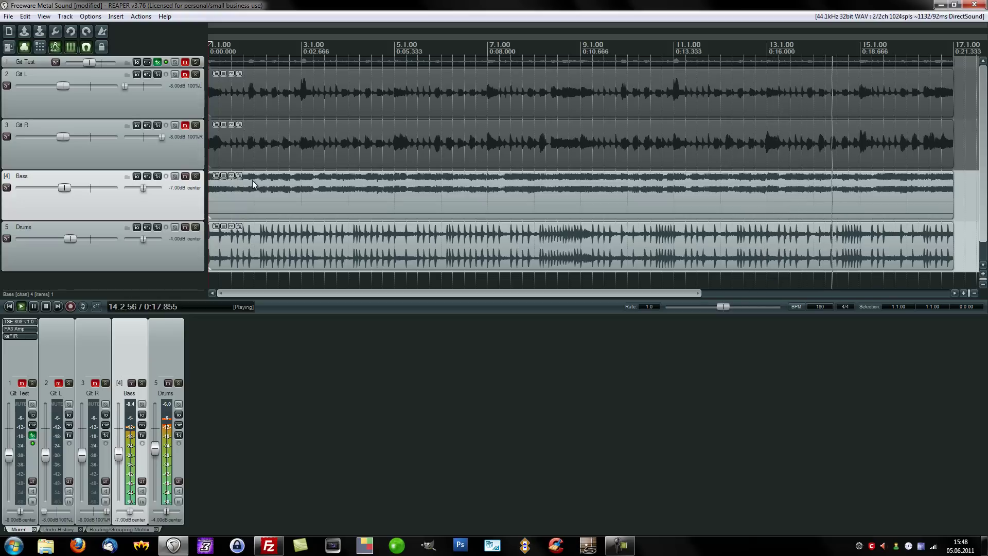
key("space")
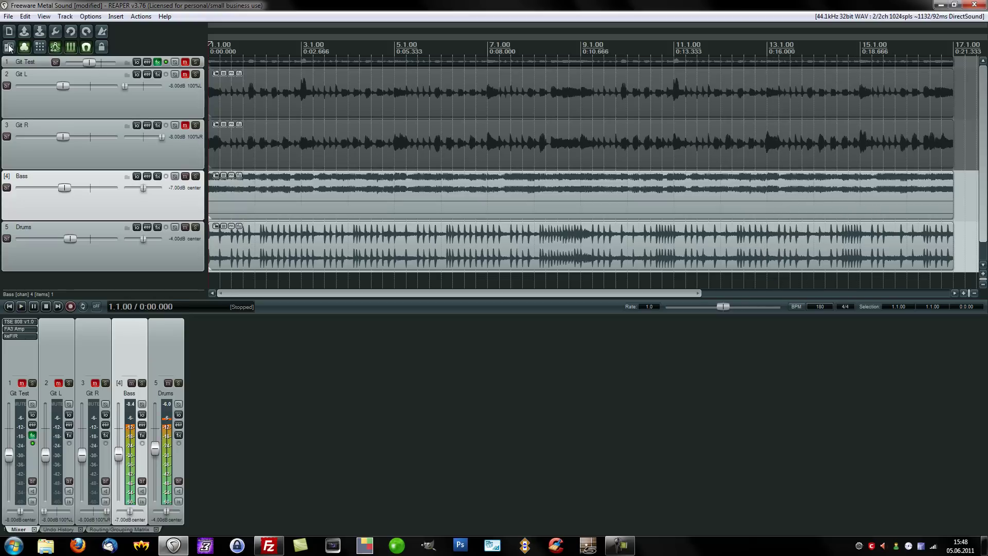
left_click(91, 149)
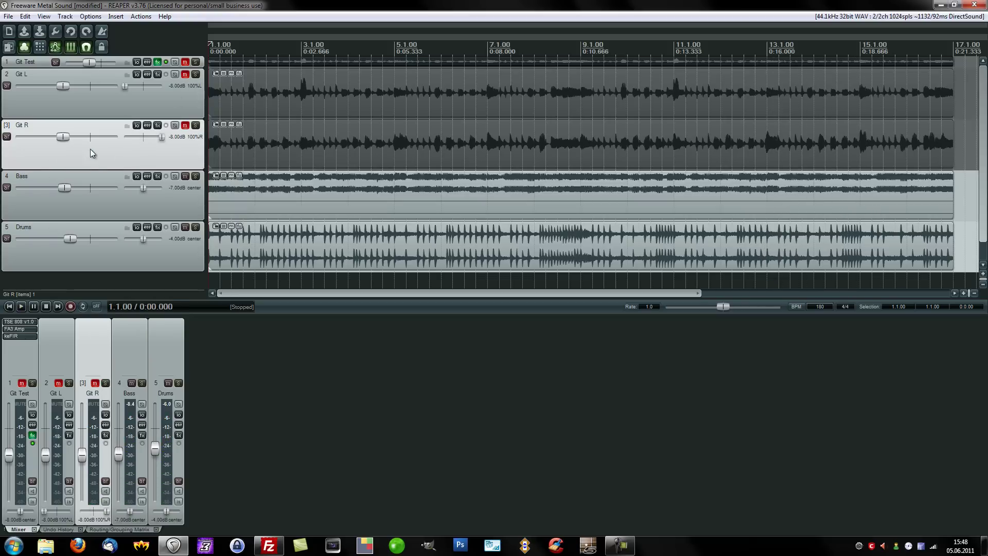
left_click(90, 209)
left_click(108, 263)
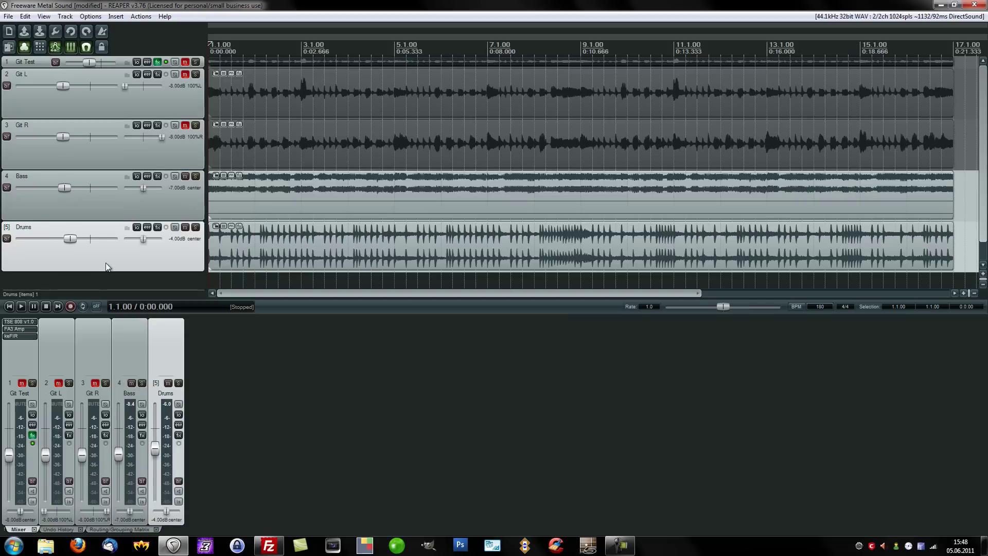
left_click(92, 197)
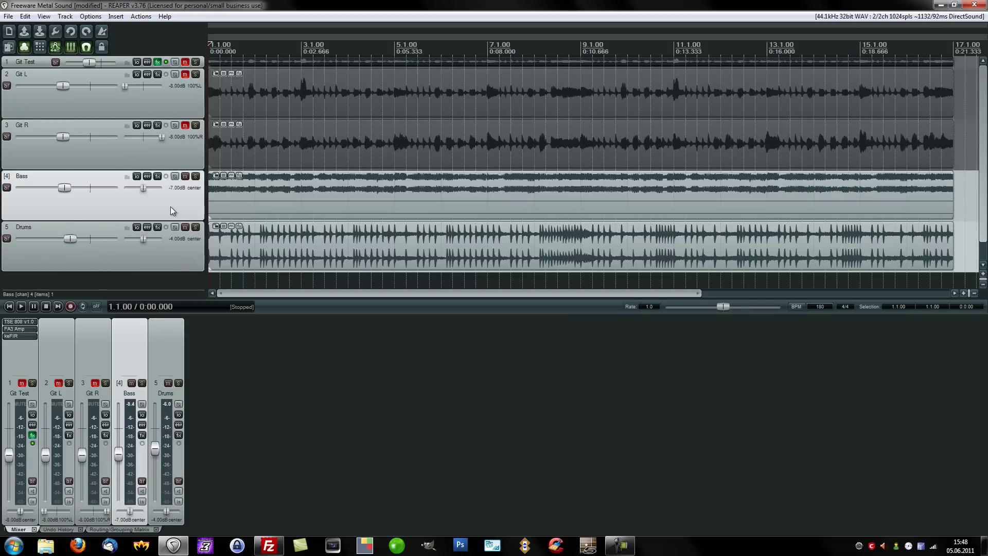
Mute the Bass and Drums tracks and unmute the Git R and Git L tracks
left_click(185, 177)
left_click(184, 227)
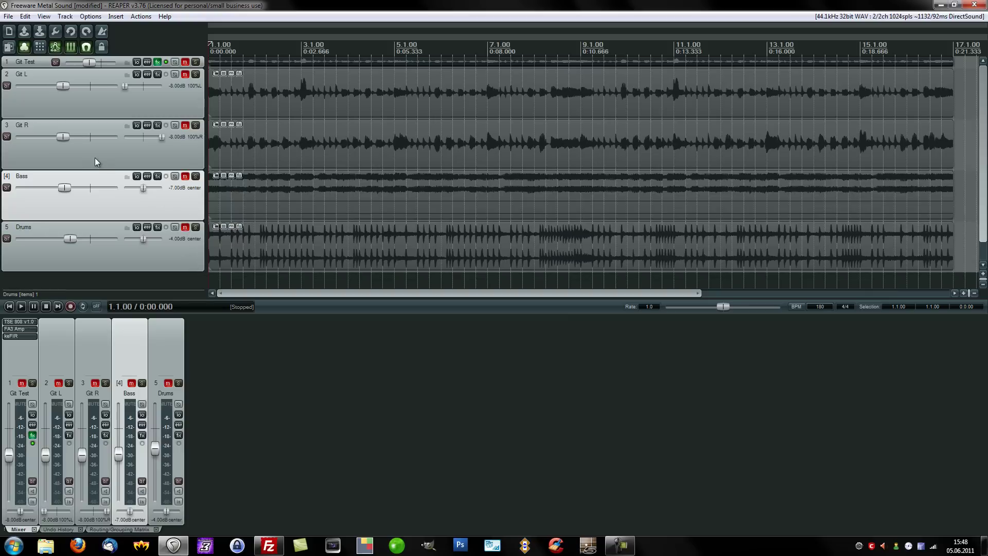
left_click(76, 108)
left_click(186, 126)
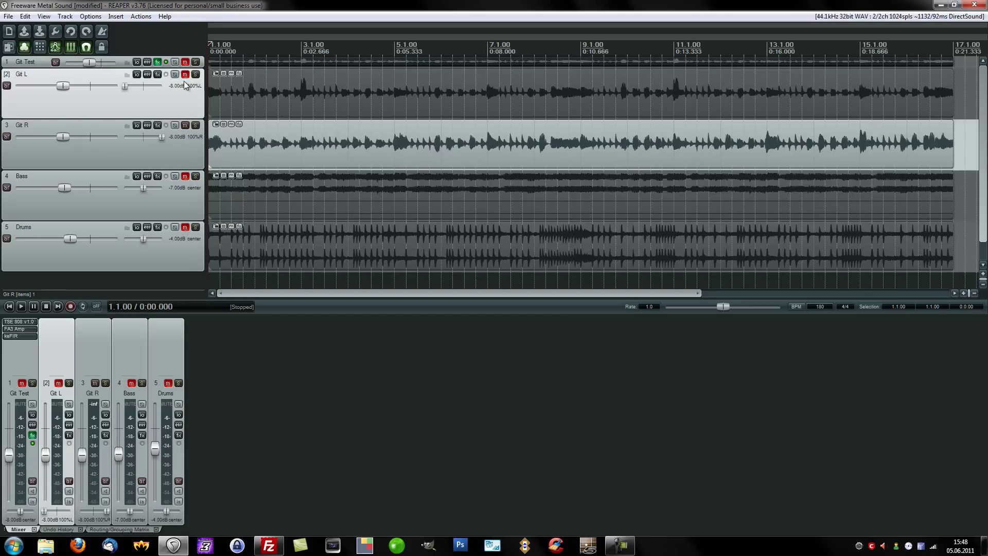
left_click(185, 74)
left_click(43, 160)
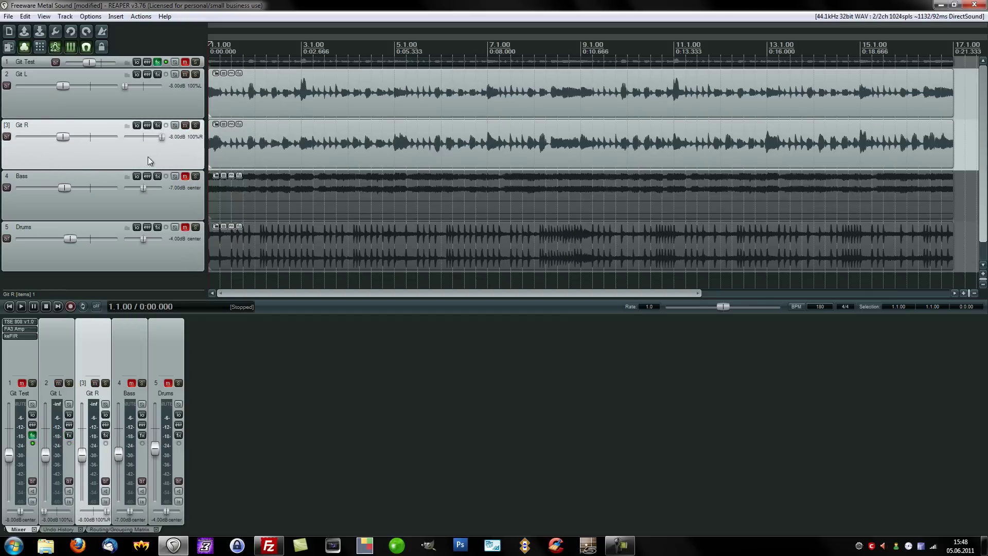
left_click(56, 106)
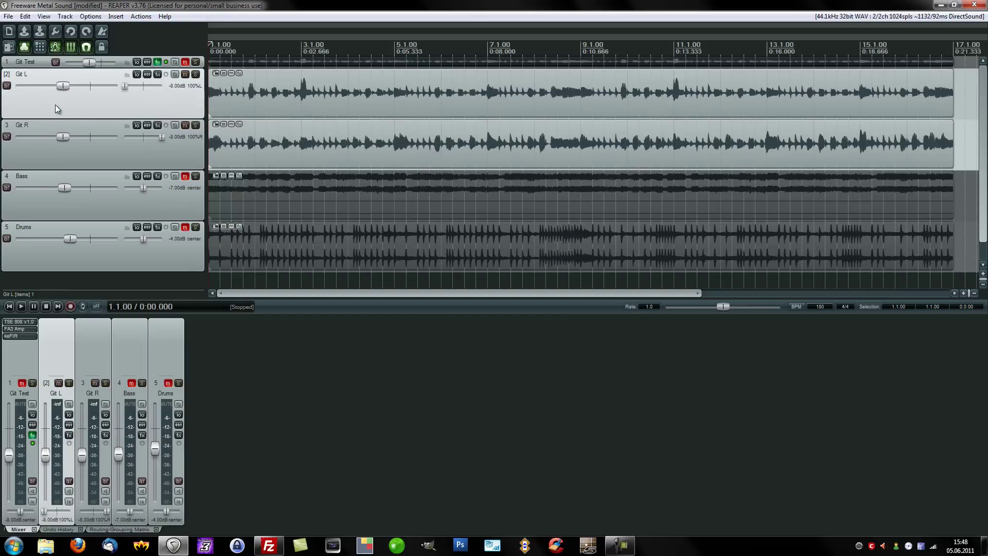
Make the Git Test track slightly taller and copy its TSE 808, FA3 Amp and keFIR plugins to Git L and Git R
left_click_drag(33, 70, 34, 74)
left_click(39, 68)
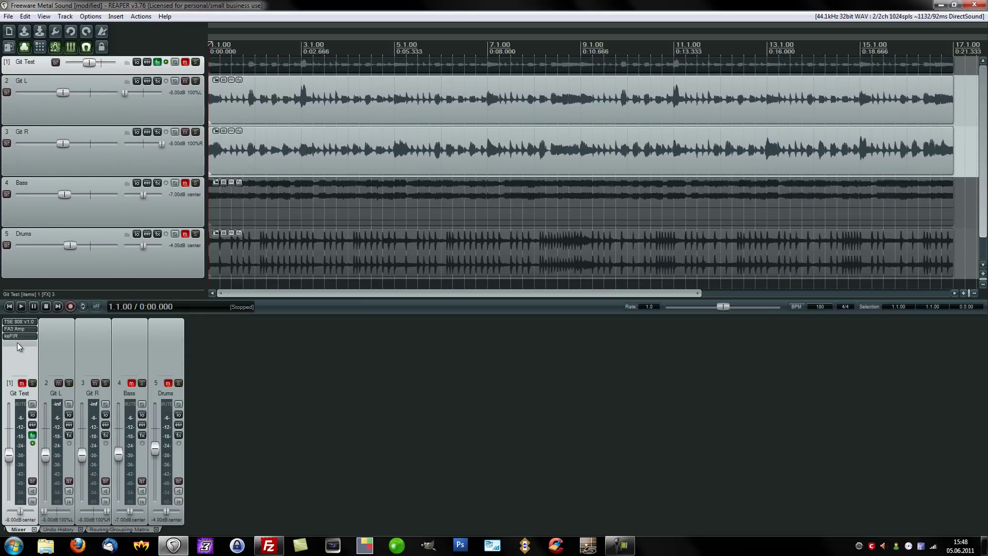
left_click_drag(18, 321, 94, 322)
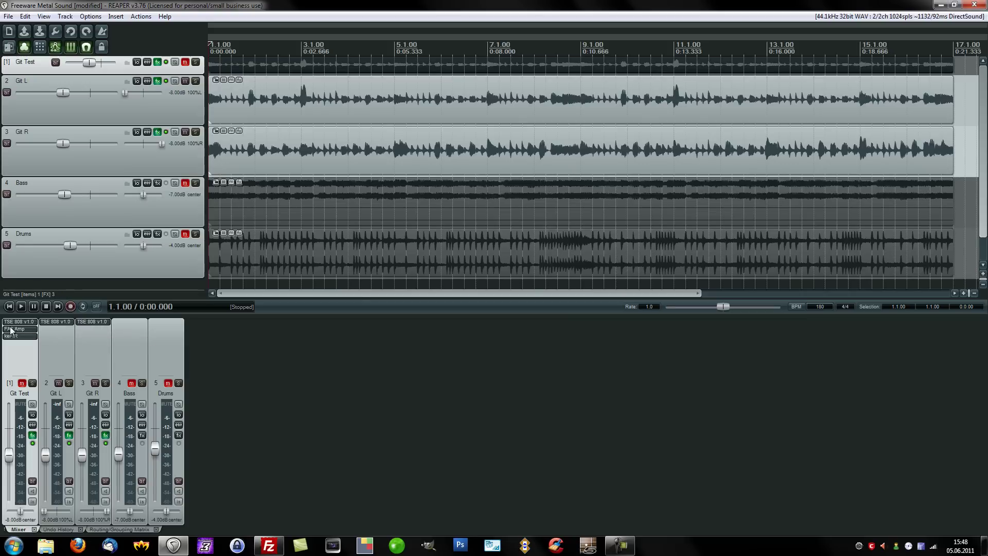
left_click_drag(10, 329, 88, 329)
left_click_drag(17, 336, 66, 335)
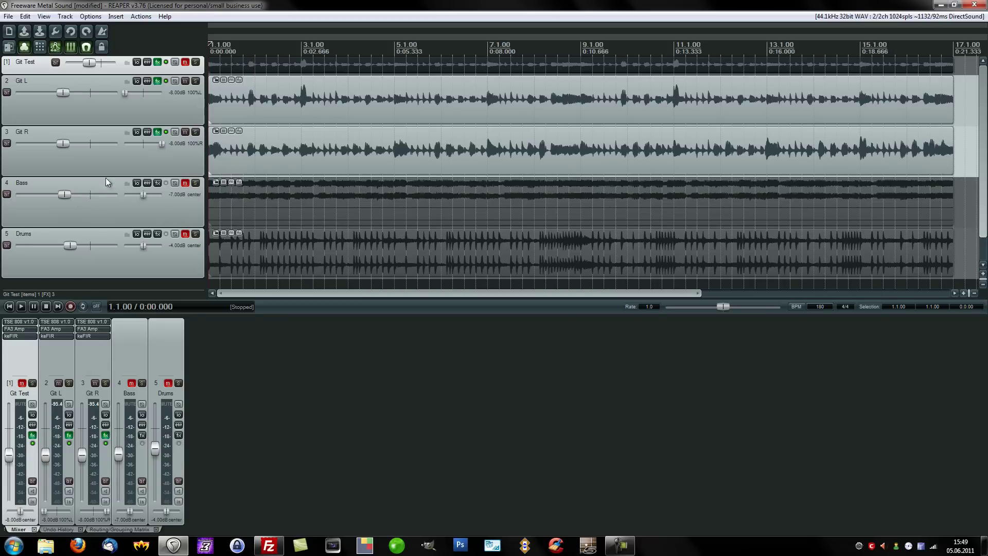
Compare the Git L and Git R recordings at several points in the timeline, and return the edit cursor to the project start
left_click(82, 169)
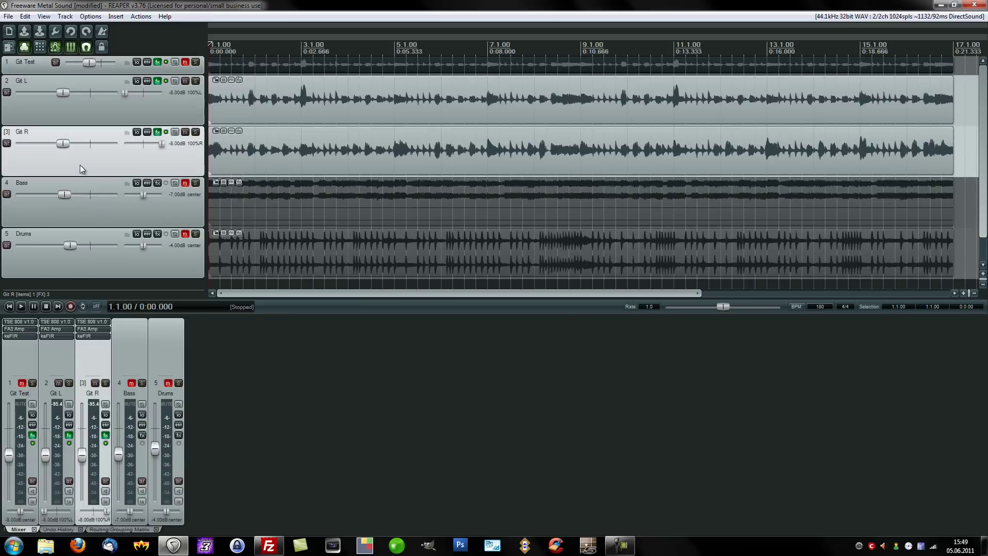
left_click(90, 105)
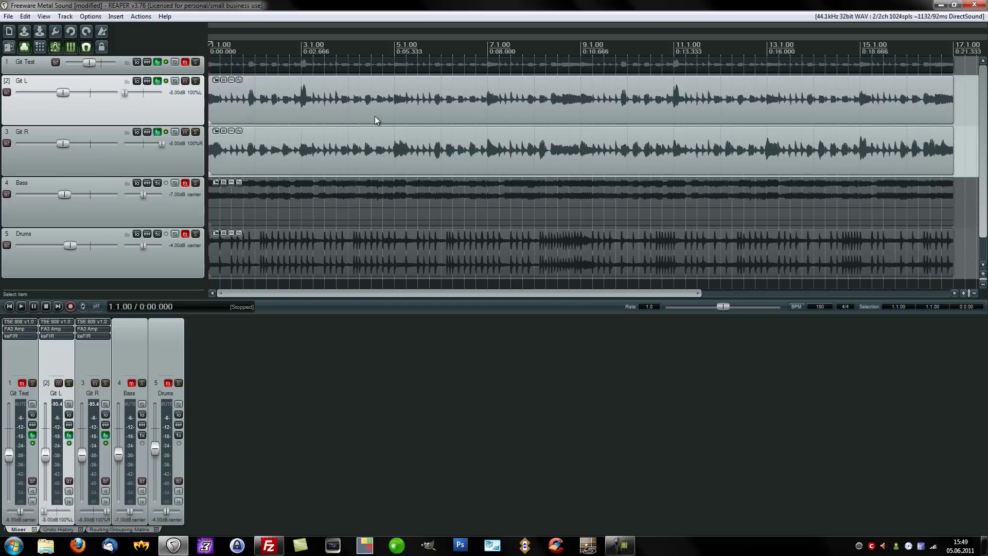
left_click(236, 154)
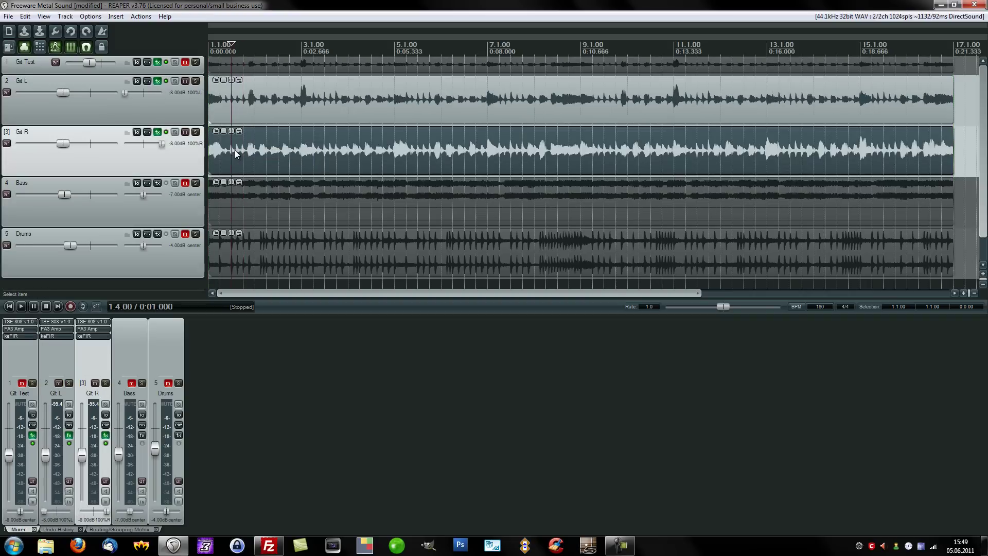
left_click(245, 101)
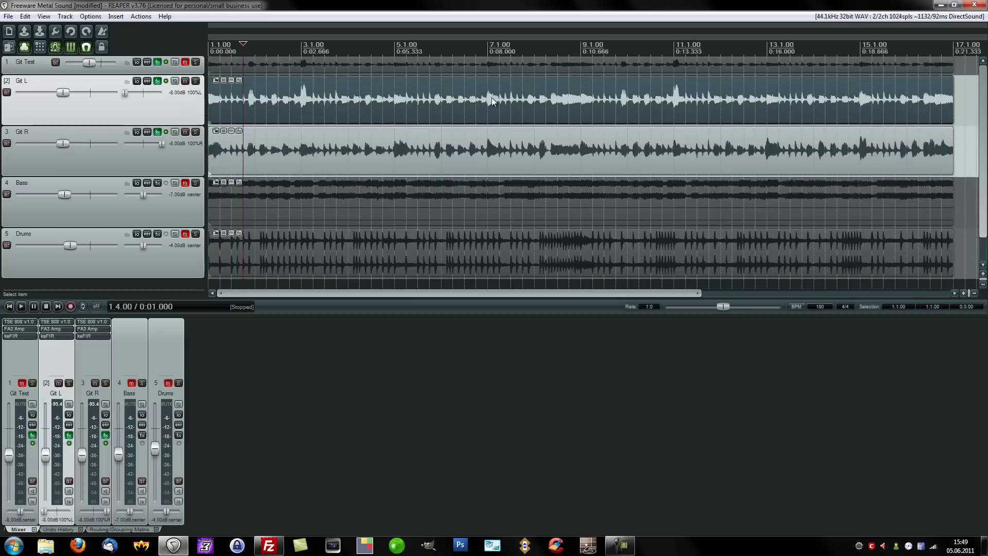
left_click(210, 99)
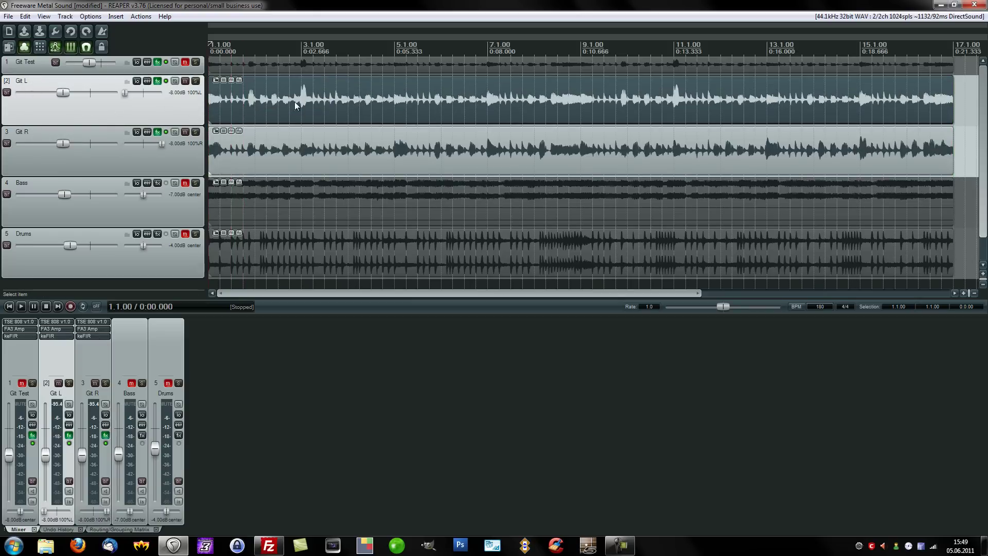
left_click_drag(260, 109, 240, 102)
left_click(300, 149)
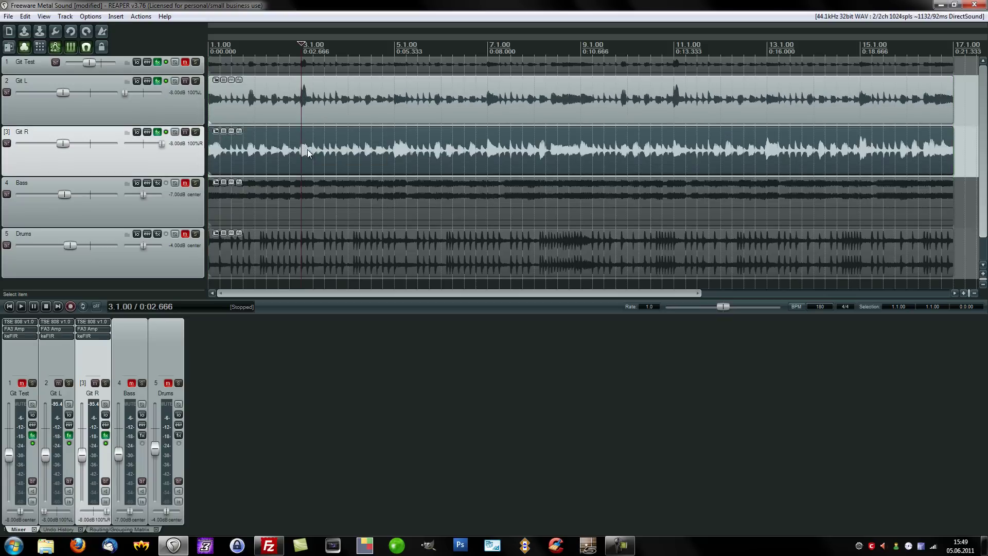
left_click(478, 106)
left_click(430, 116)
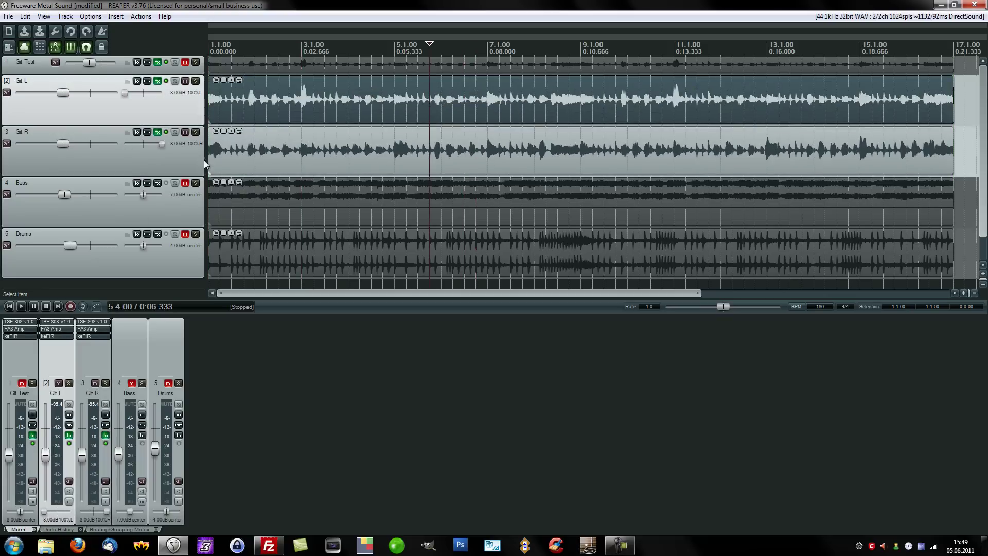
key("Home")
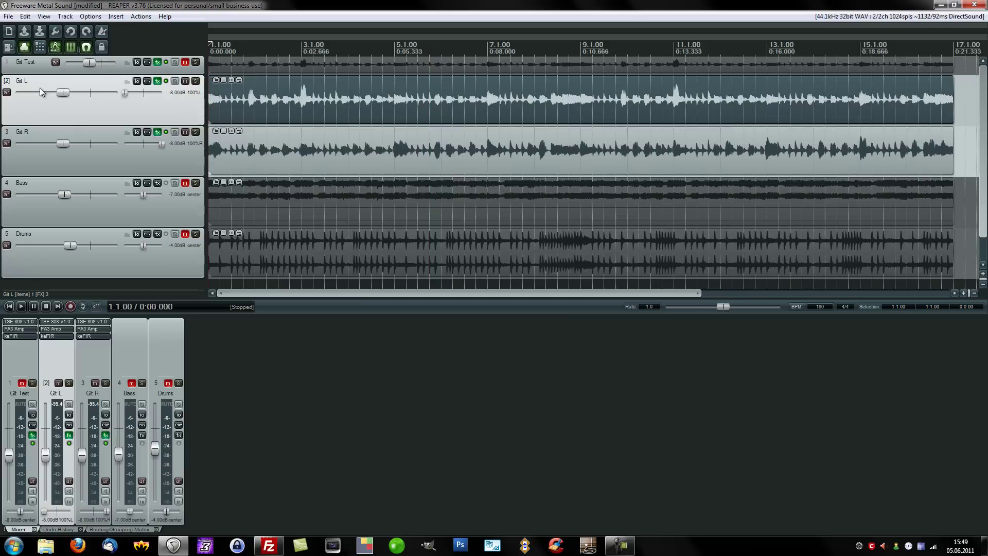
Remove the Git Test track from the project
left_click(35, 63)
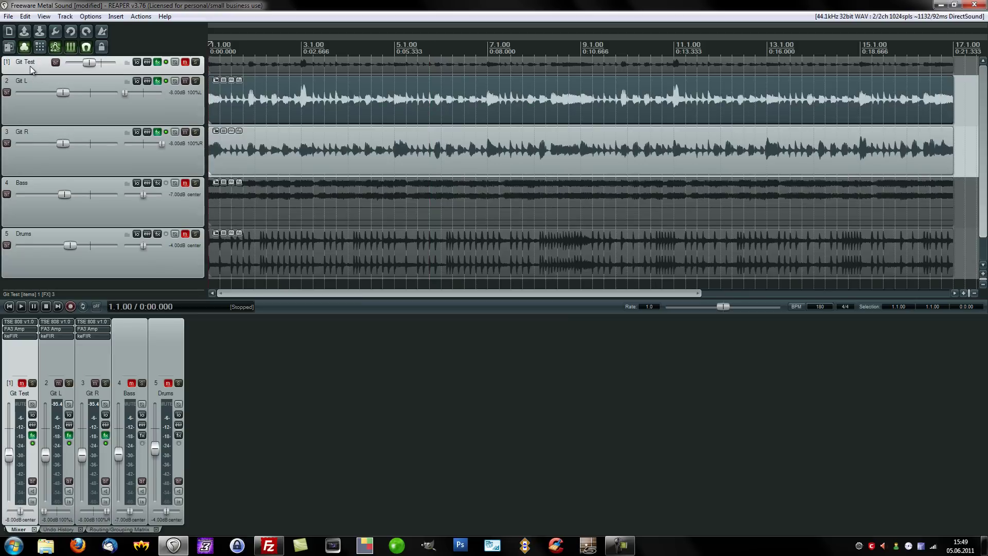
right_click(30, 67)
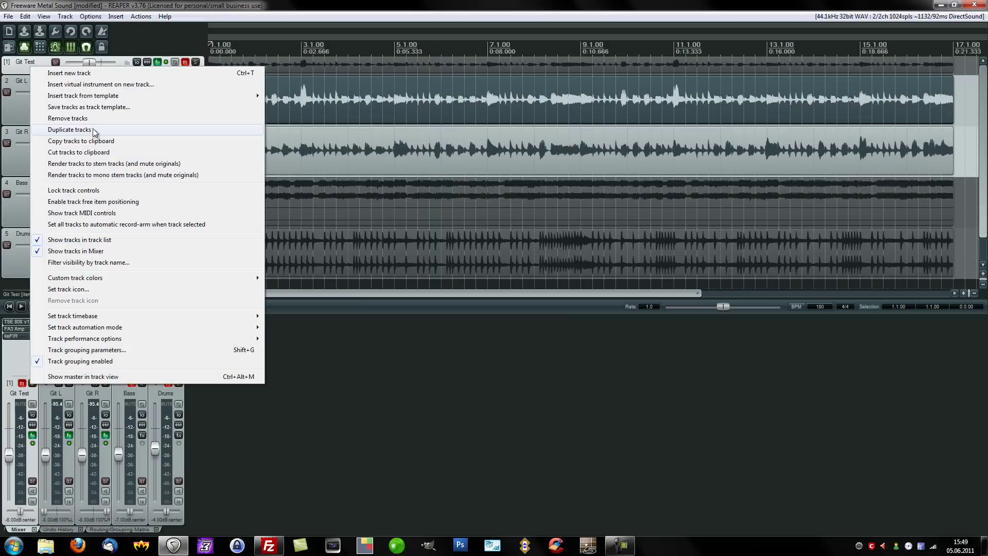
left_click(67, 118)
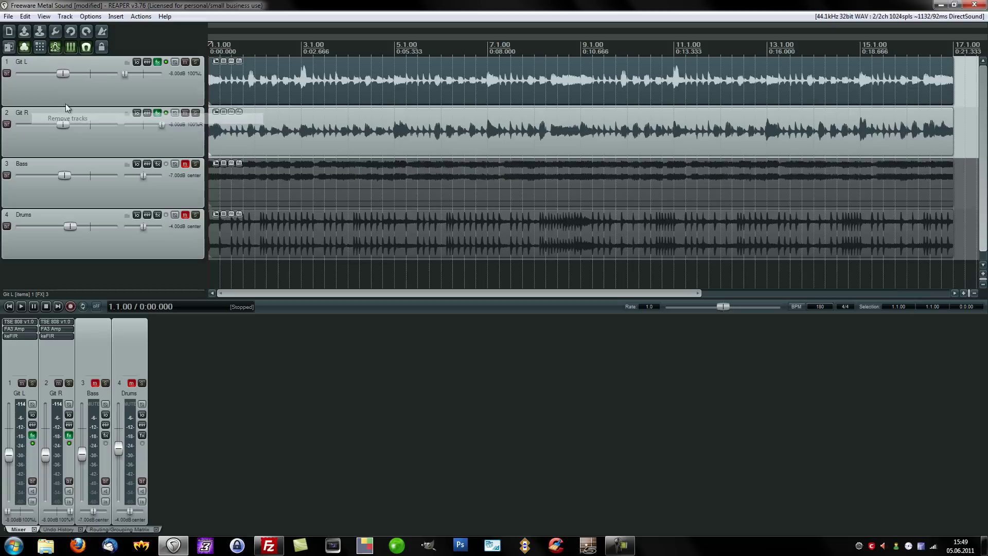
Unmute the Bass and Drums tracks alongside the two guitar tracks
left_click(162, 147)
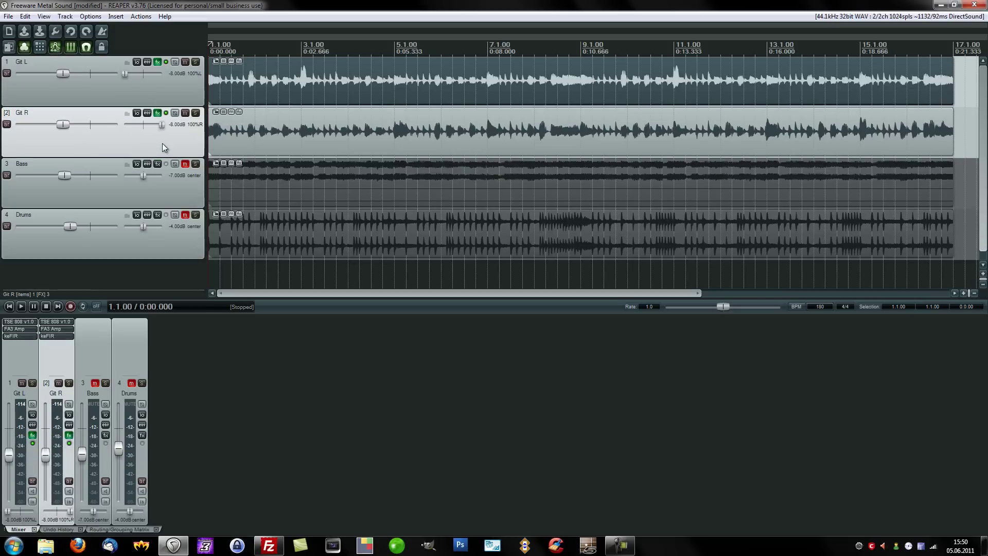
left_click(184, 165)
left_click(184, 215)
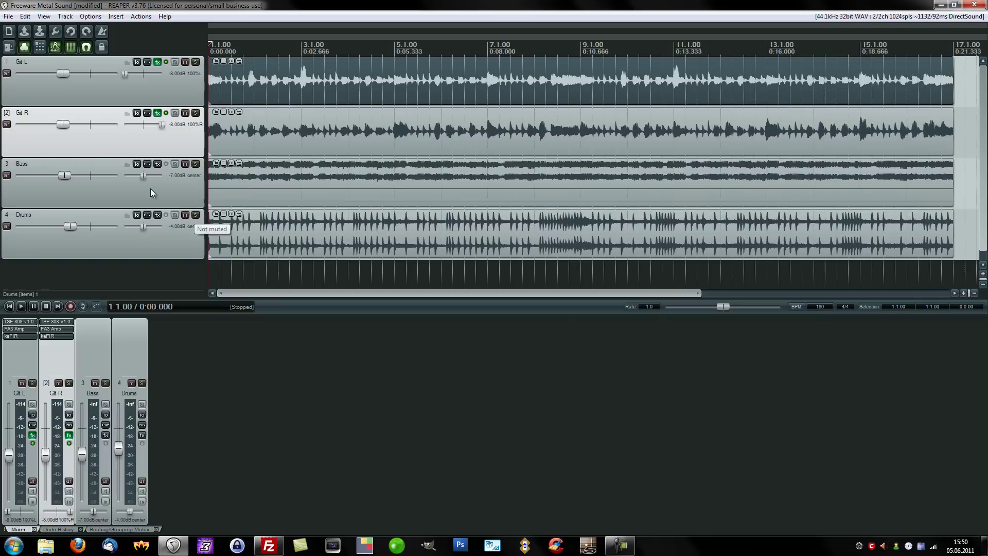
Play the full mix of Git L, Git R, Bass and Drums from the start, and stop playback
left_click(79, 98)
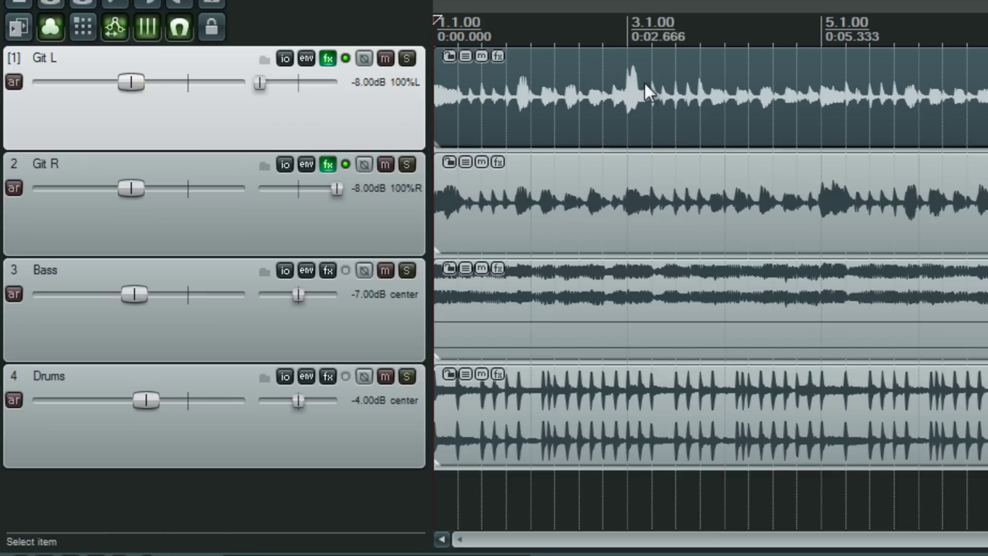
key("space")
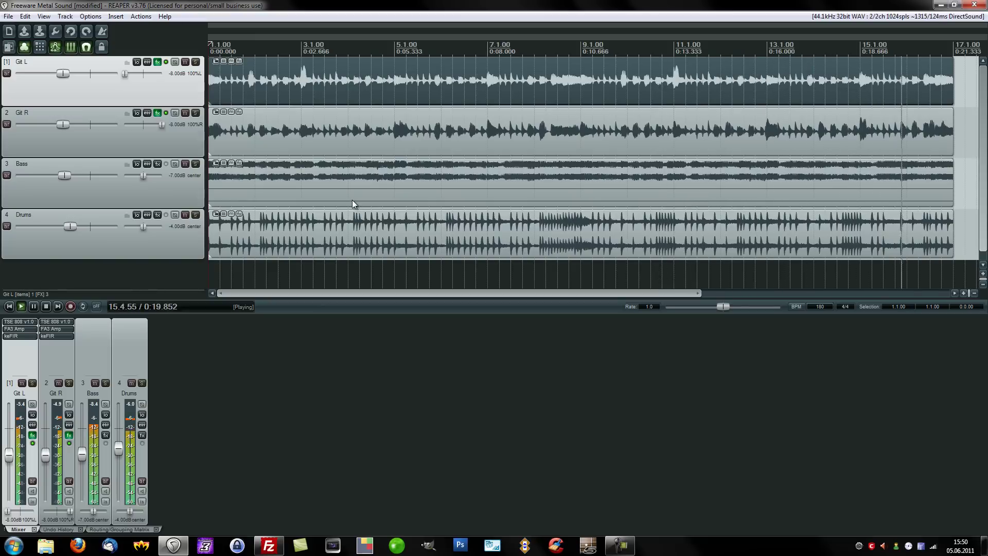
key("space")
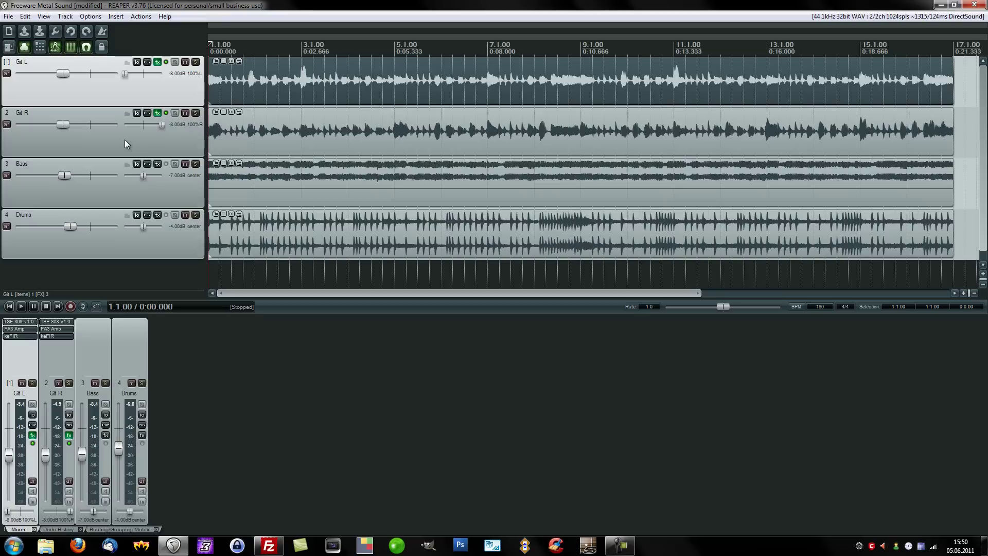
left_click(98, 137)
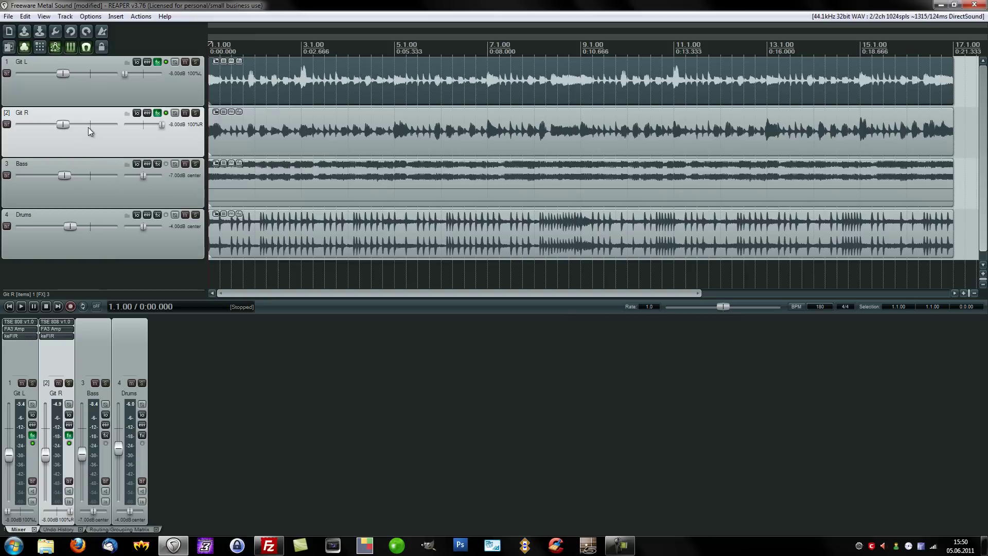
left_click(107, 94)
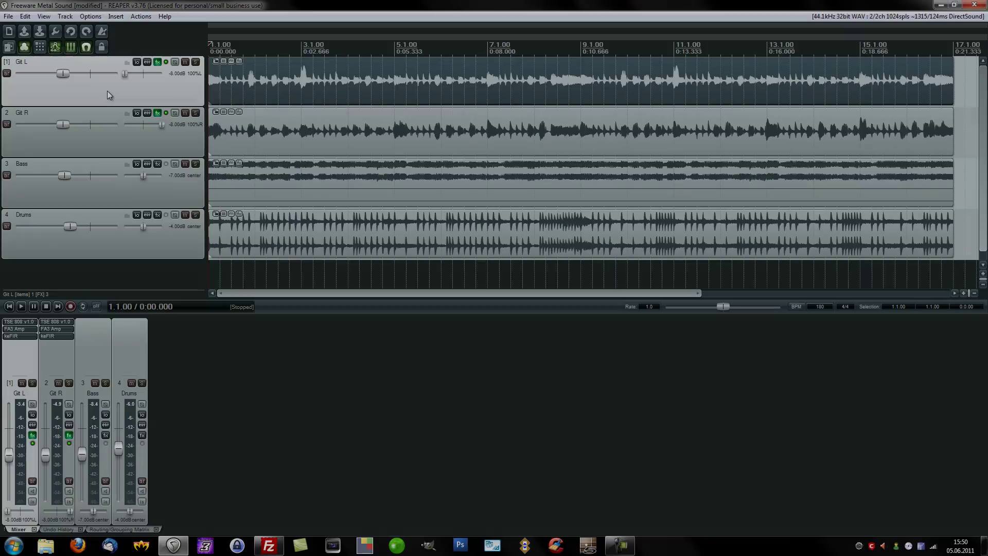